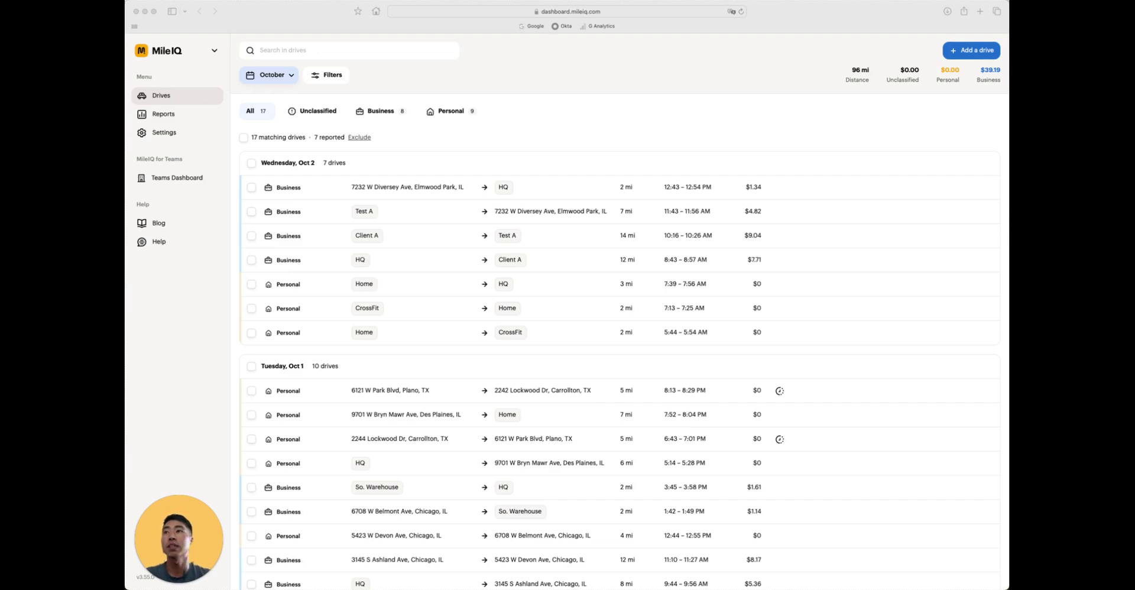
# - Open the Teams Dashboard from the MileIQ for Teams entry in the left sidebar
pyautogui.click(191, 178)
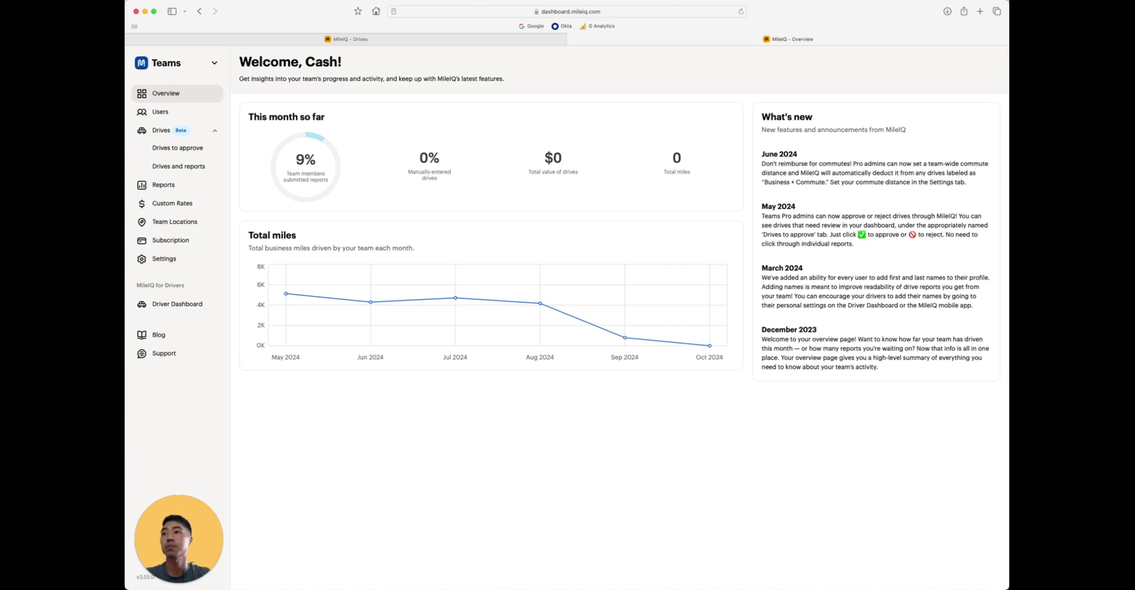
# - Switch the browser to full screen with Ctrl+Super+F so the Teams Overview fills the display
pyautogui.press('ctrl+super+f')
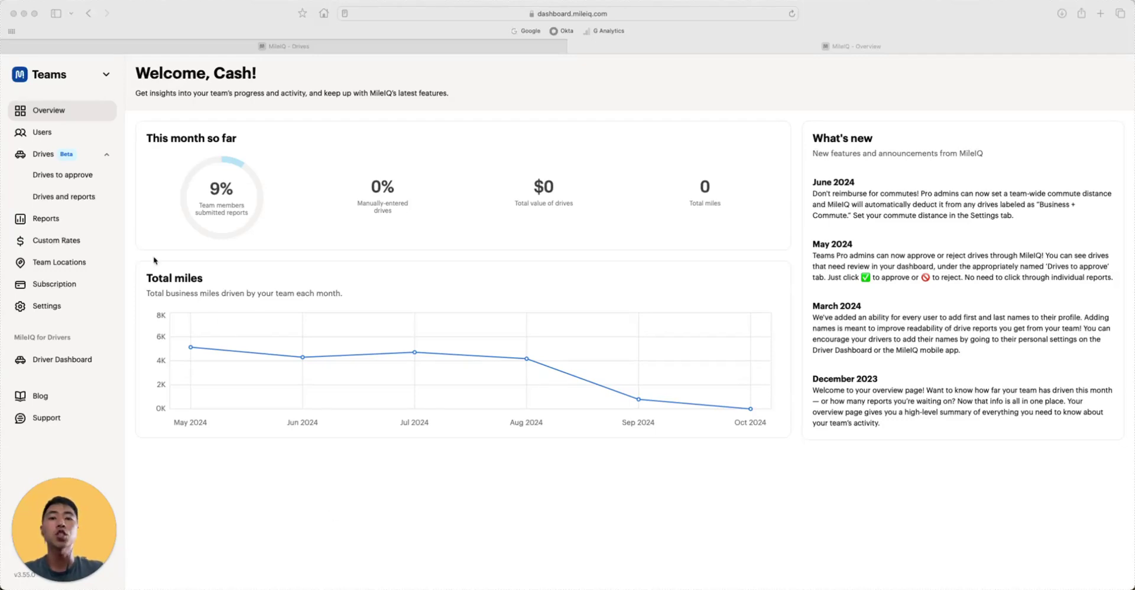
# - On the Users page, start an invite for a new member's email address, keeping the Driver role
pyautogui.click(41, 131)
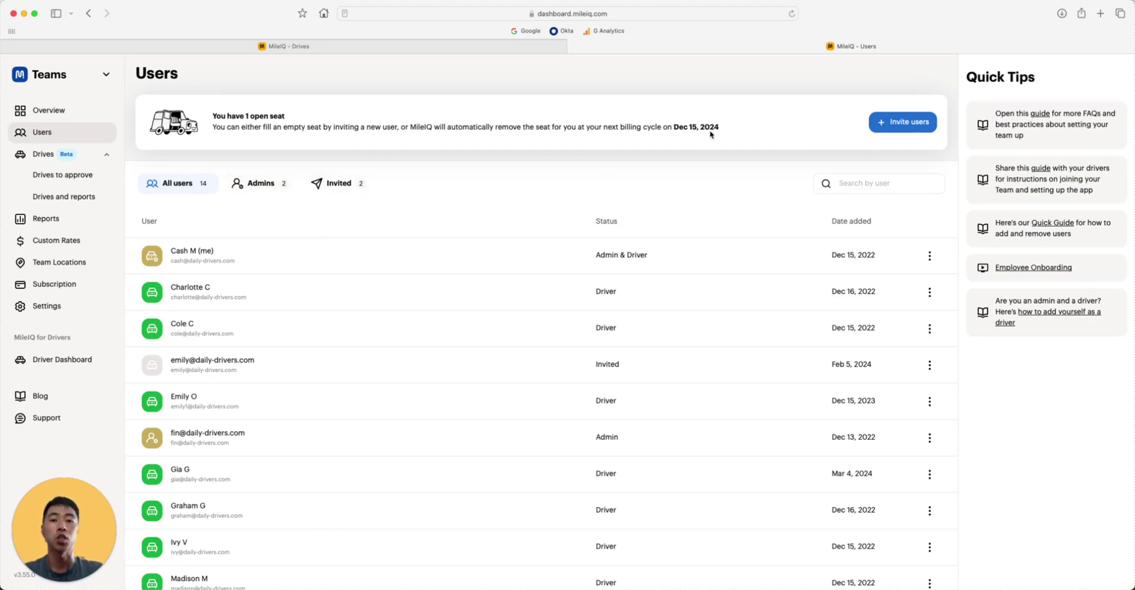
pyautogui.click(911, 126)
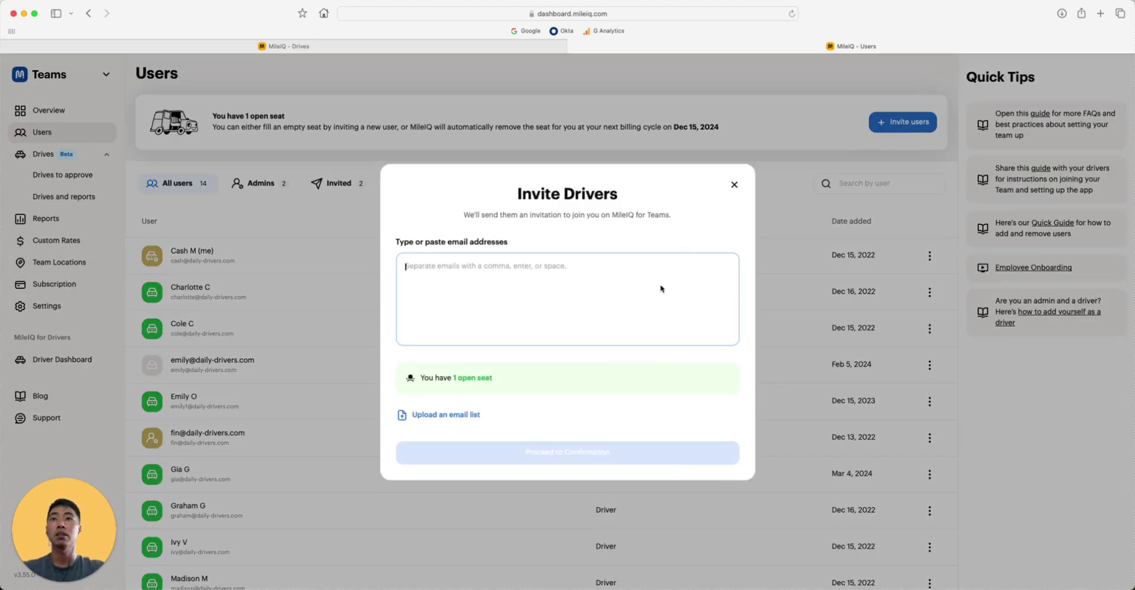
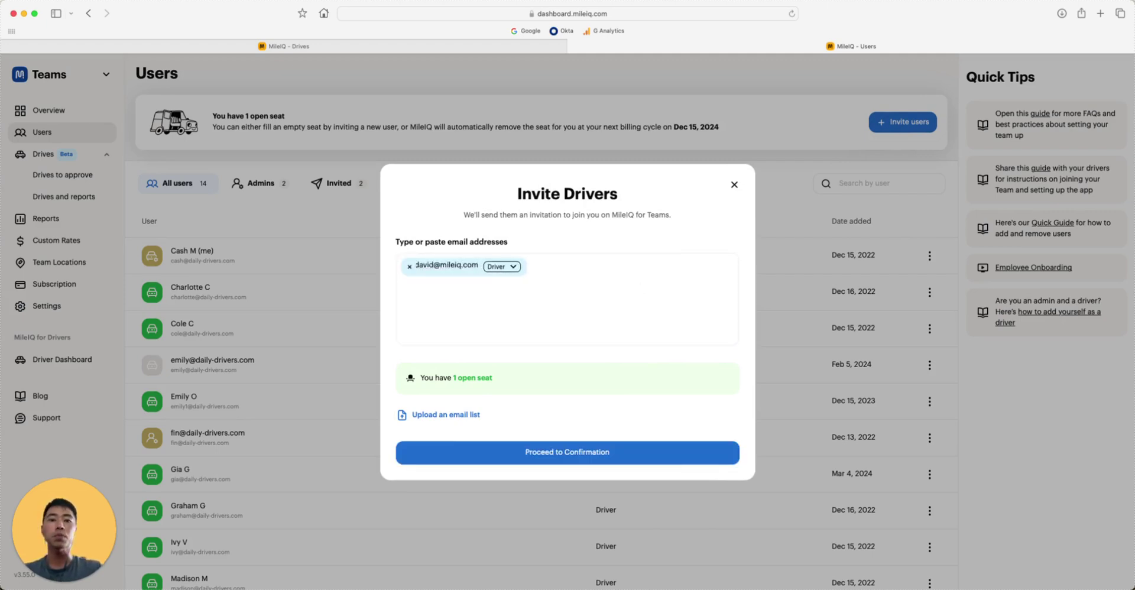
pyautogui.click(512, 267)
pyautogui.click(512, 267)
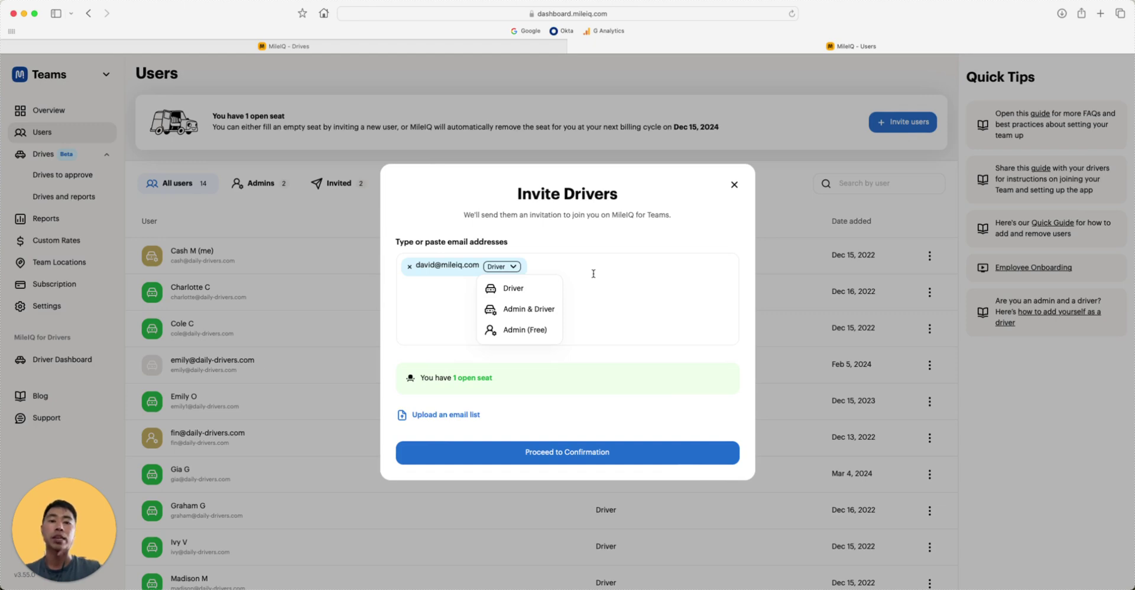
pyautogui.click(586, 279)
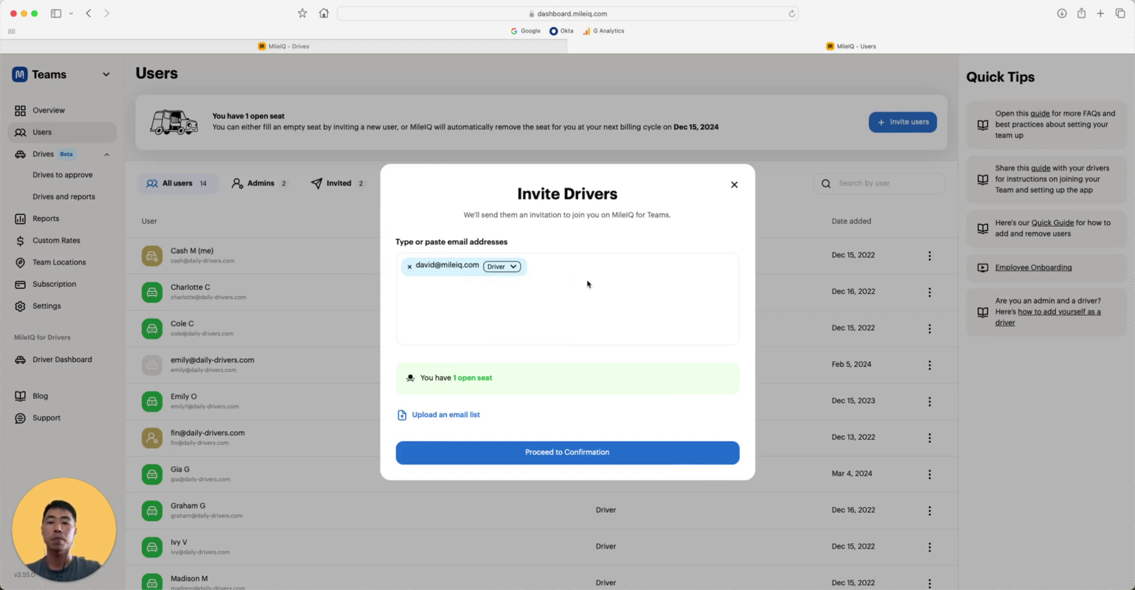
# - Switch the invite to the 'Upload an email list' bulk CSV option
pyautogui.click(467, 416)
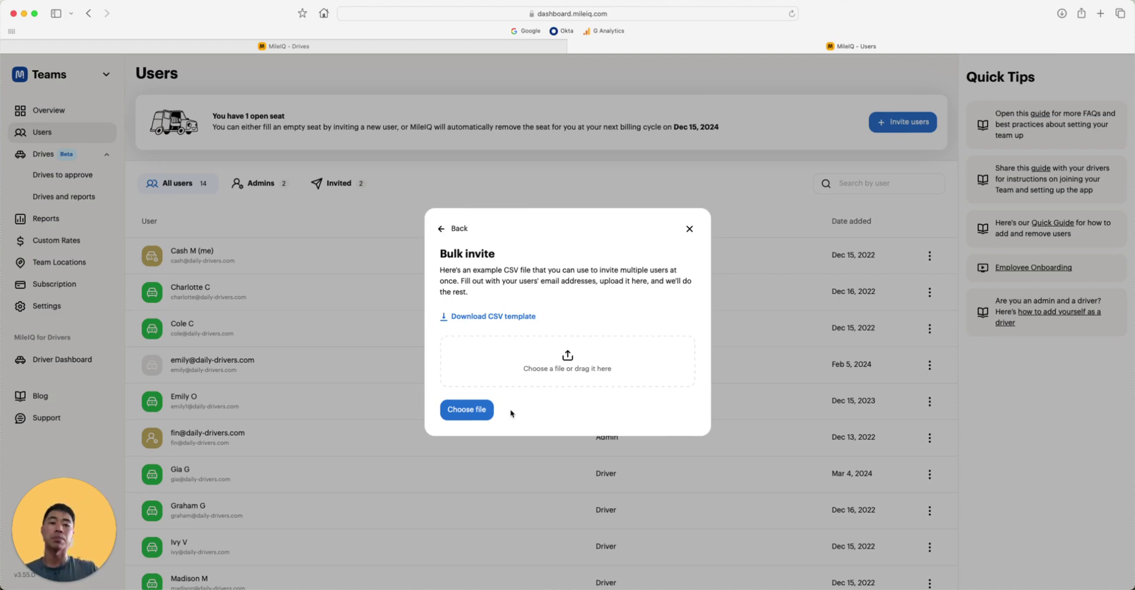
# - Close the Bulk invite dialog, returning to the 14-member Users list
pyautogui.click(690, 229)
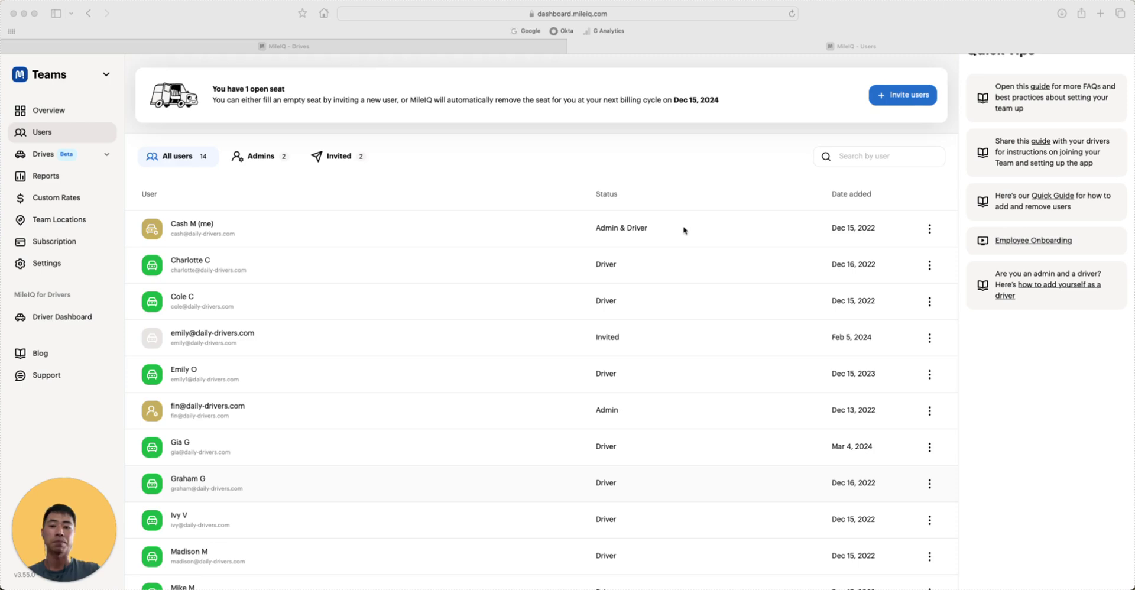
# - Review the action menus for an existing driver and for the pending Feb 5 invitation
pyautogui.click(930, 266)
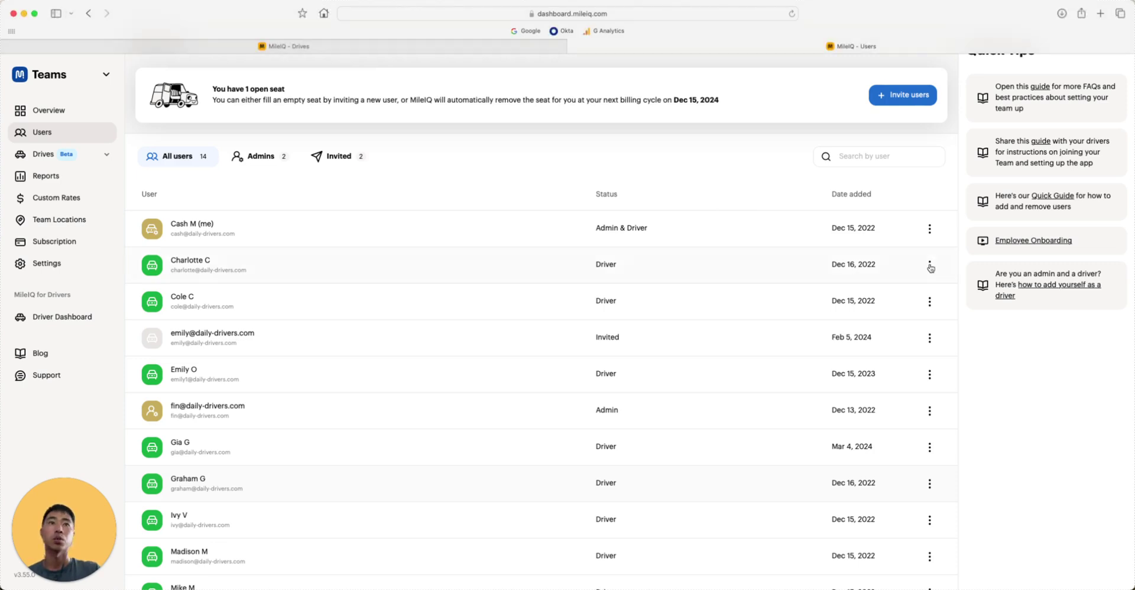
pyautogui.click(930, 266)
pyautogui.click(930, 267)
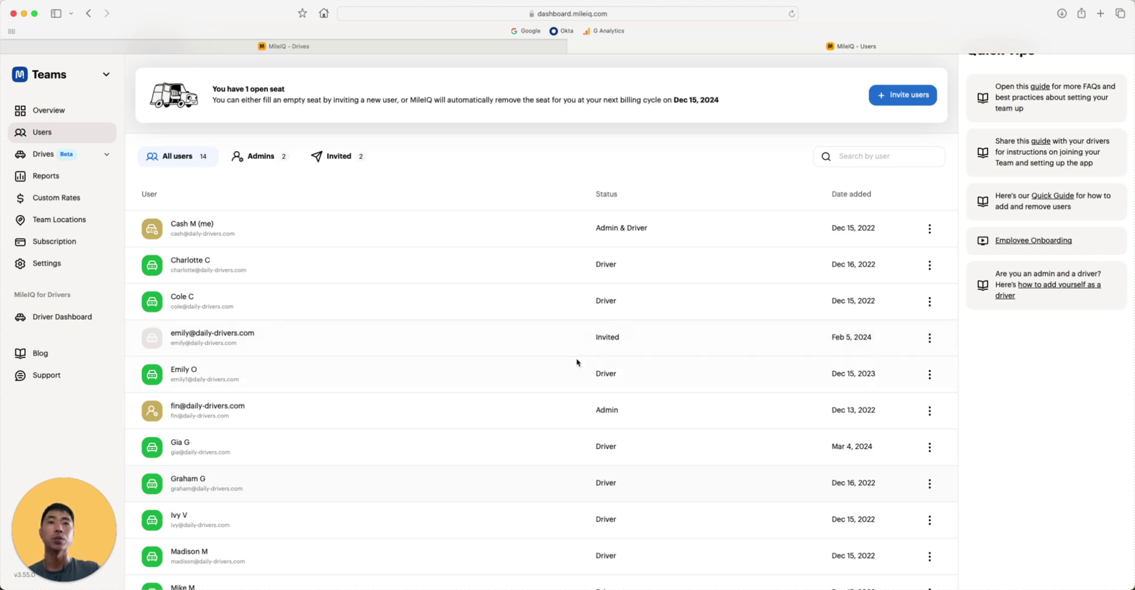
pyautogui.click(929, 338)
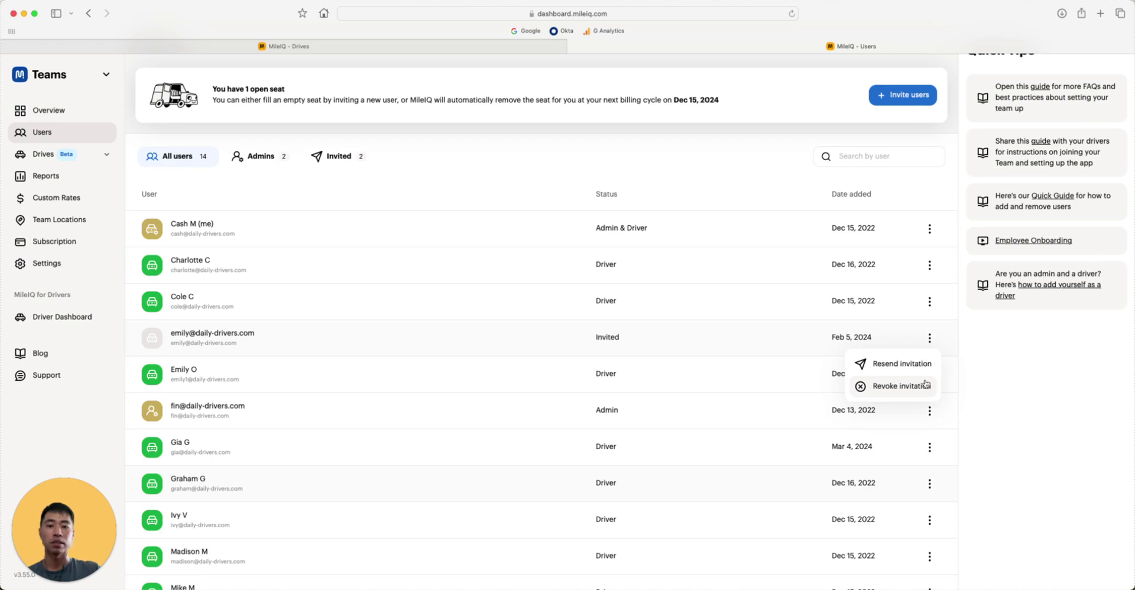
pyautogui.click(1003, 377)
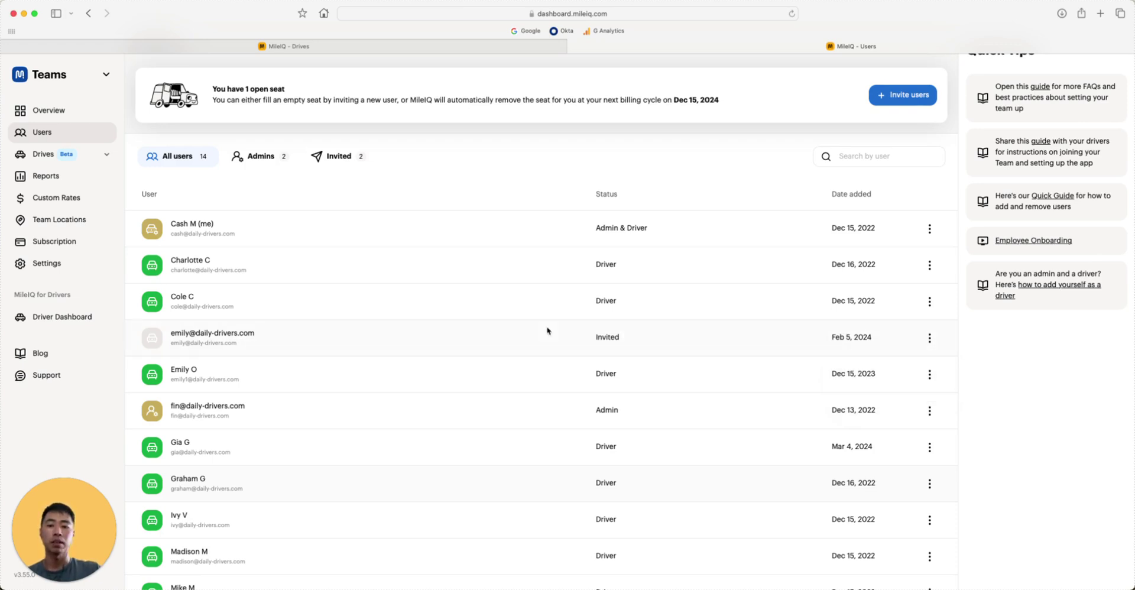
# - Open Drives to approve and set the Driven in filter to September 2024, after previewing Custom range
pyautogui.click(111, 156)
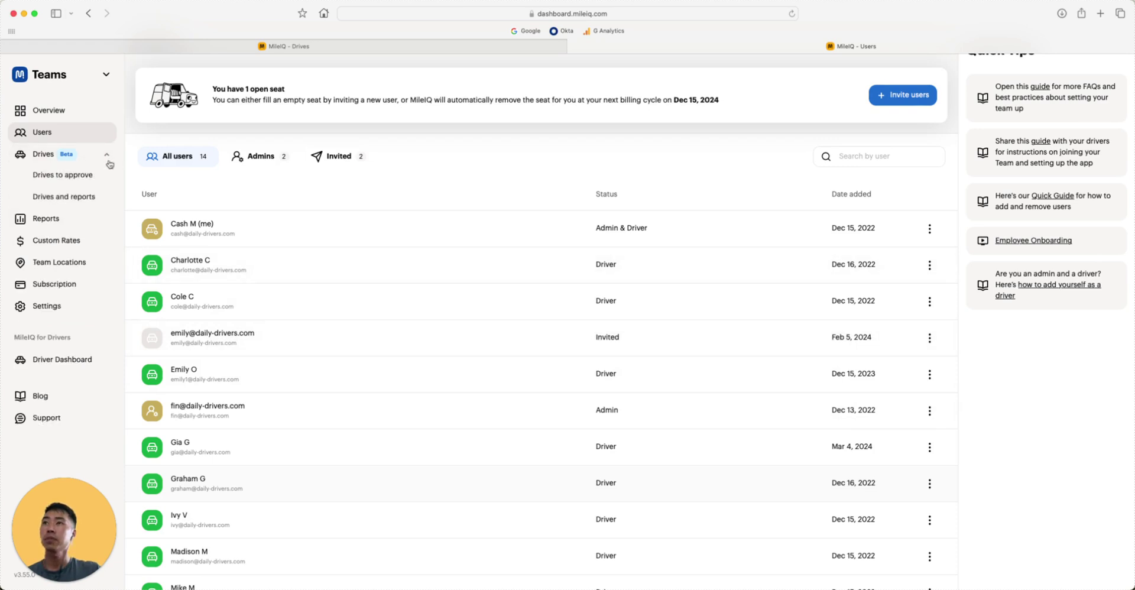
pyautogui.click(94, 177)
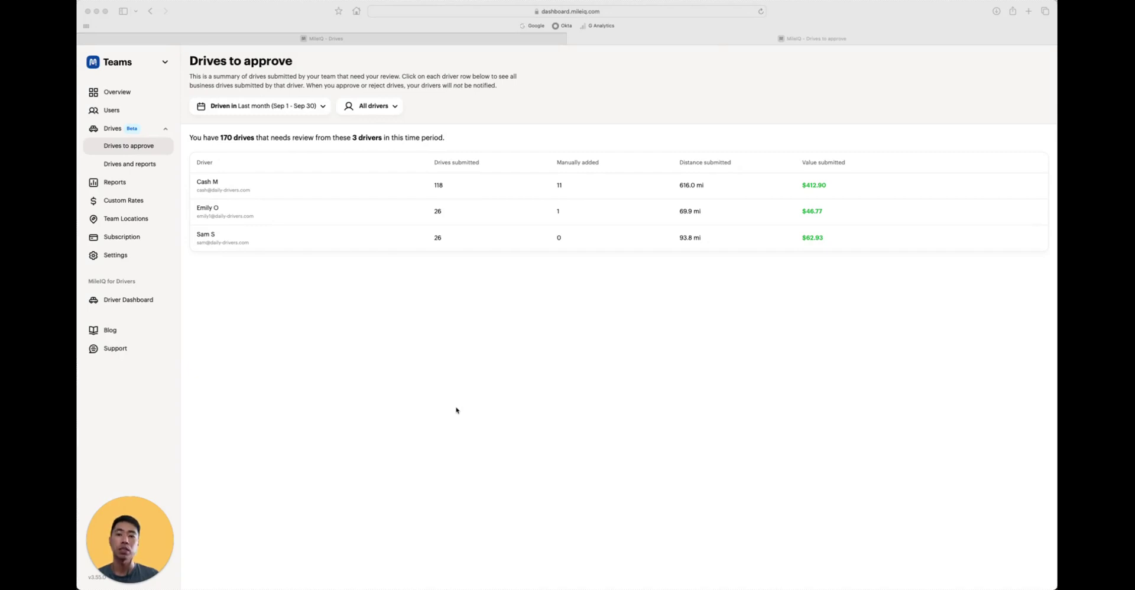
pyautogui.click(290, 106)
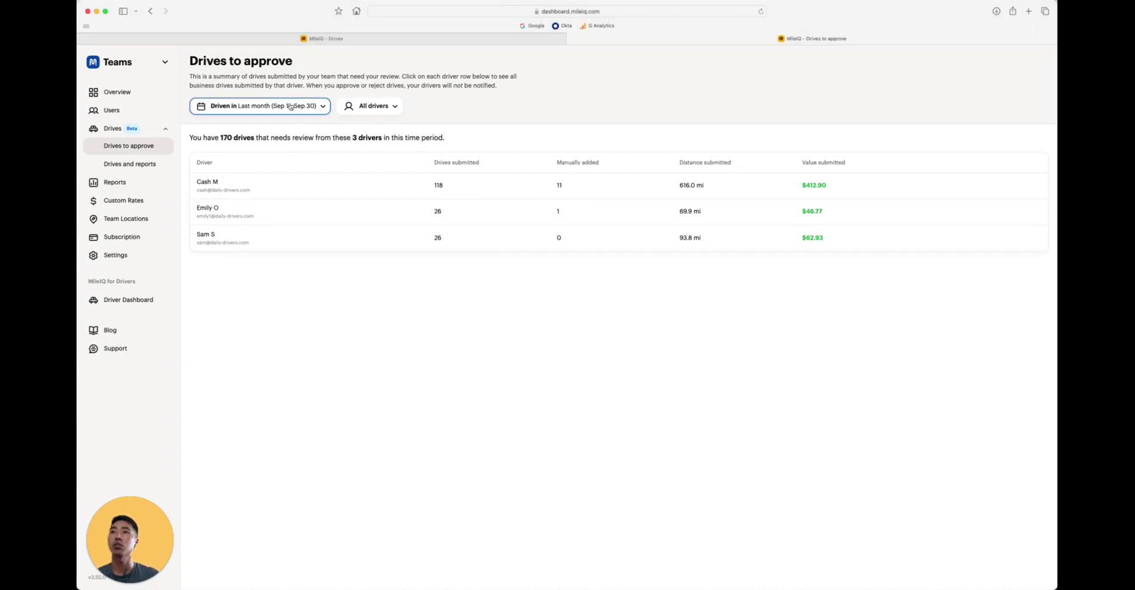
pyautogui.click(290, 106)
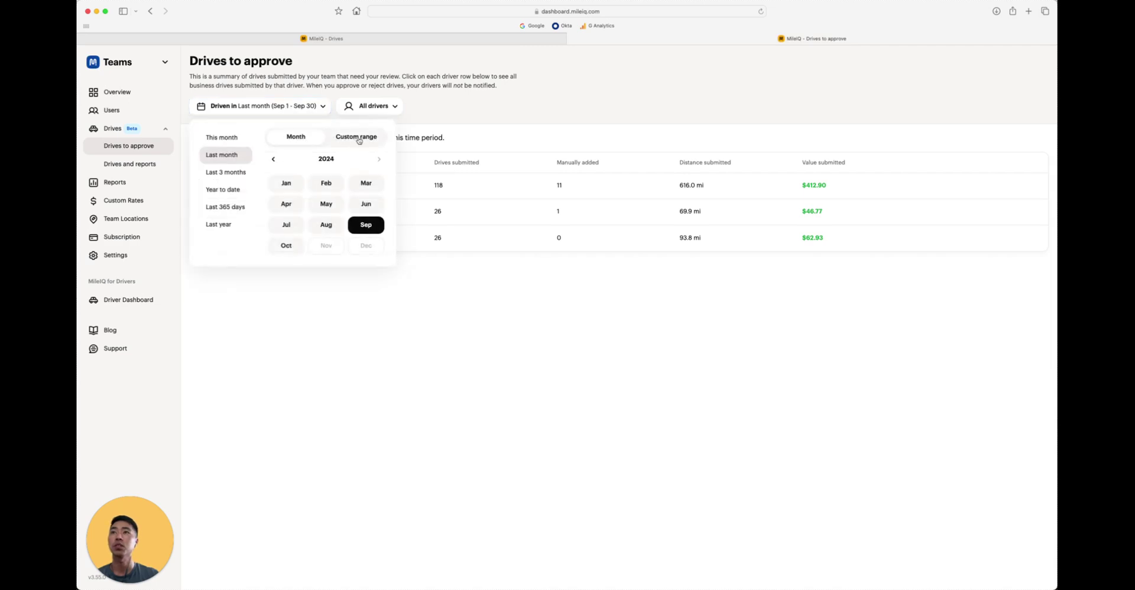
pyautogui.click(358, 139)
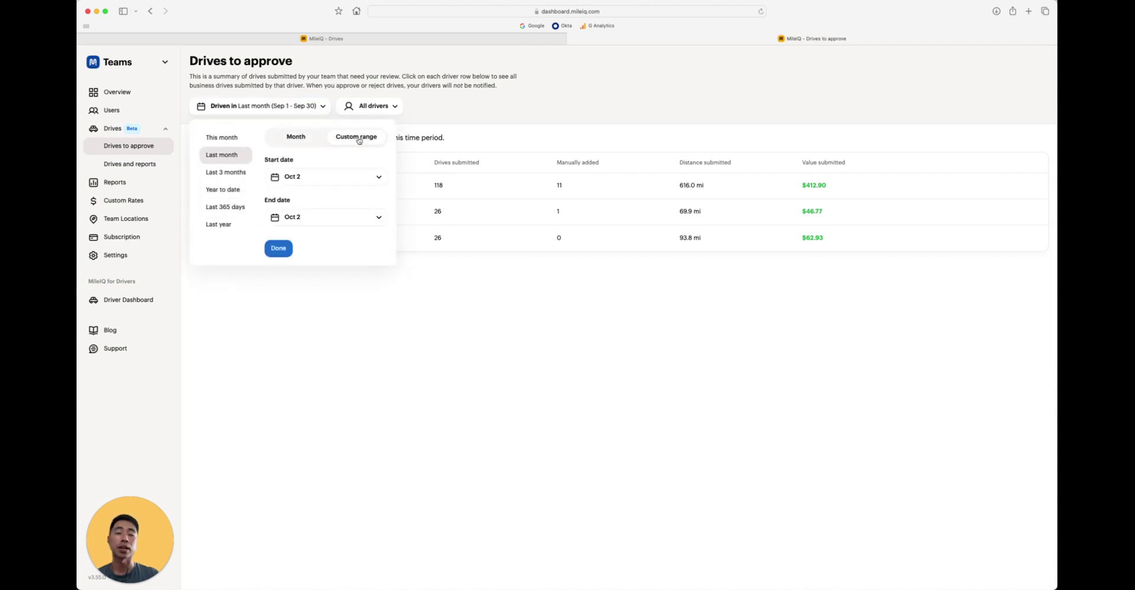
pyautogui.click(353, 177)
pyautogui.click(352, 177)
pyautogui.click(357, 216)
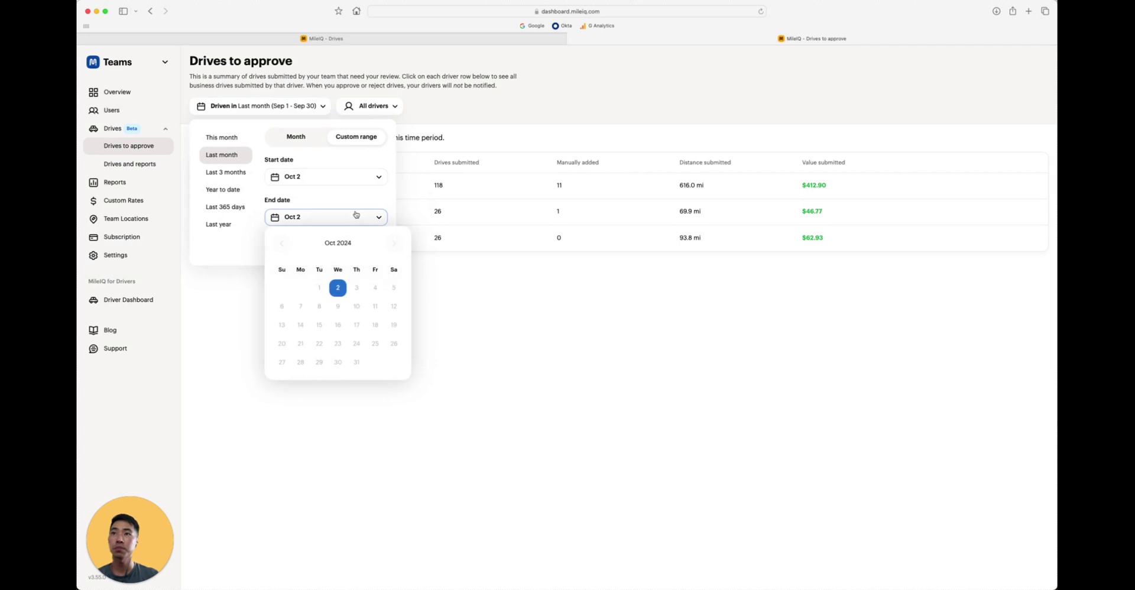
pyautogui.click(357, 216)
pyautogui.click(304, 140)
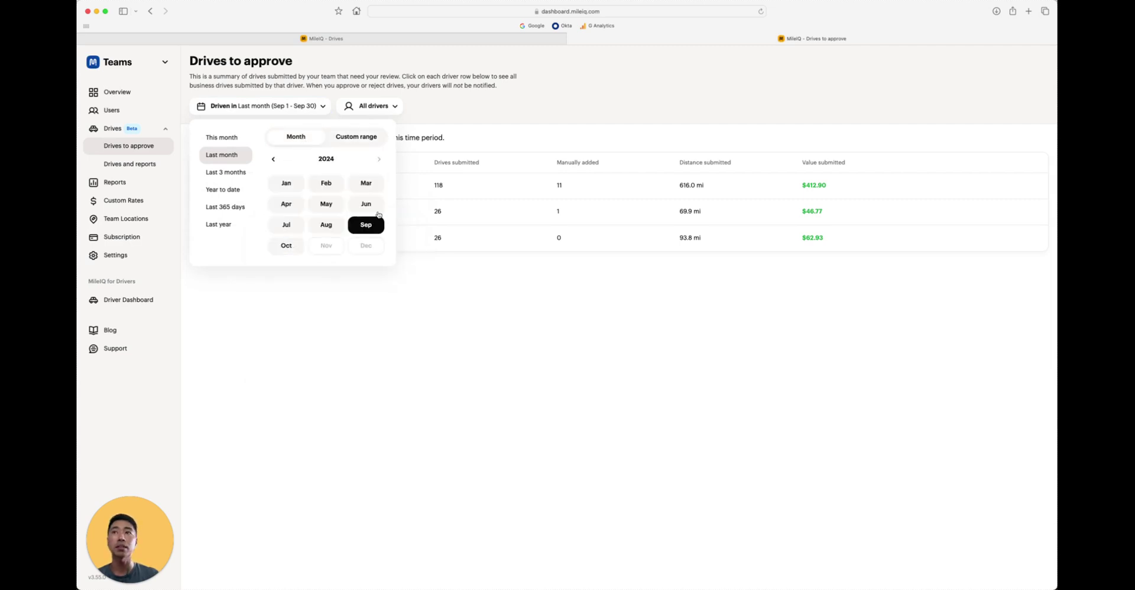
pyautogui.click(367, 225)
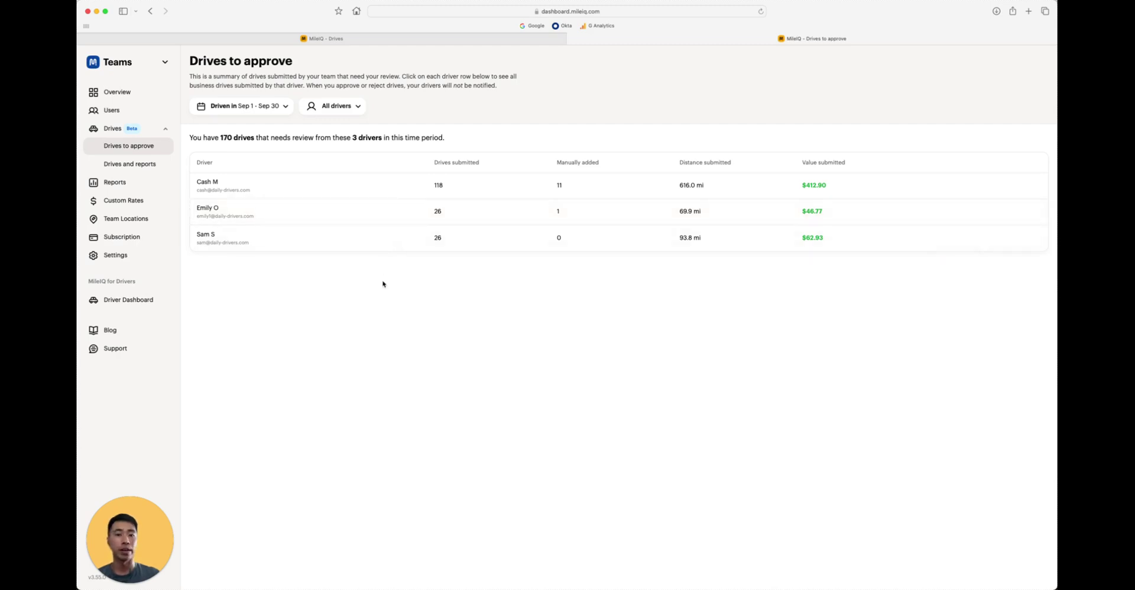
# - Open the first driver's 118 September drives (616.0 mi, $412.90) and preview the source, purpose and date filters
pyautogui.moveTo(367, 190)
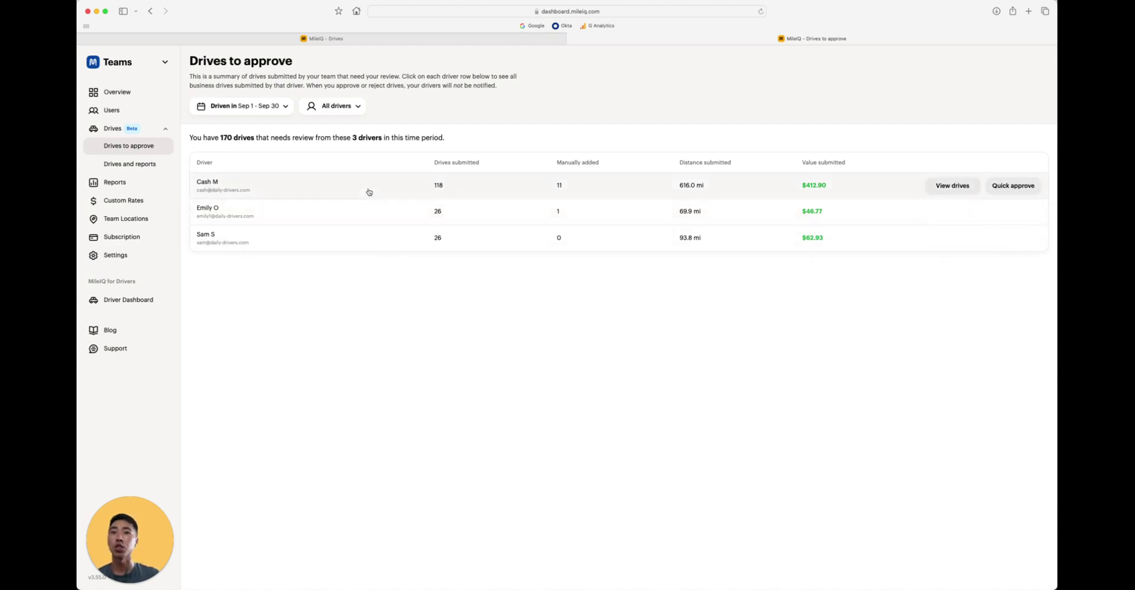
pyautogui.click(369, 192)
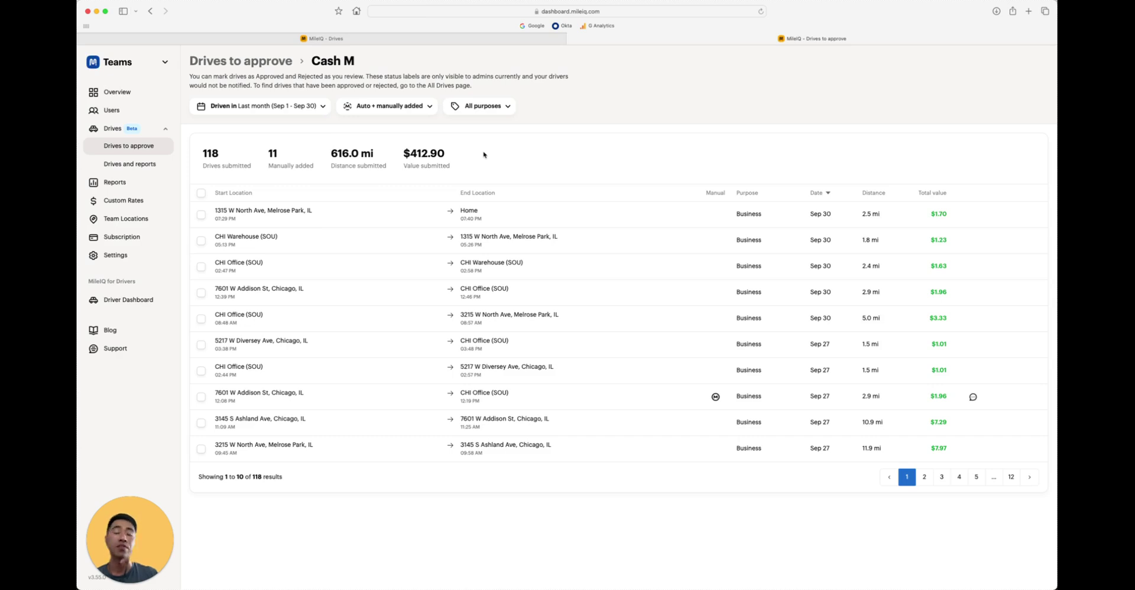
pyautogui.click(395, 106)
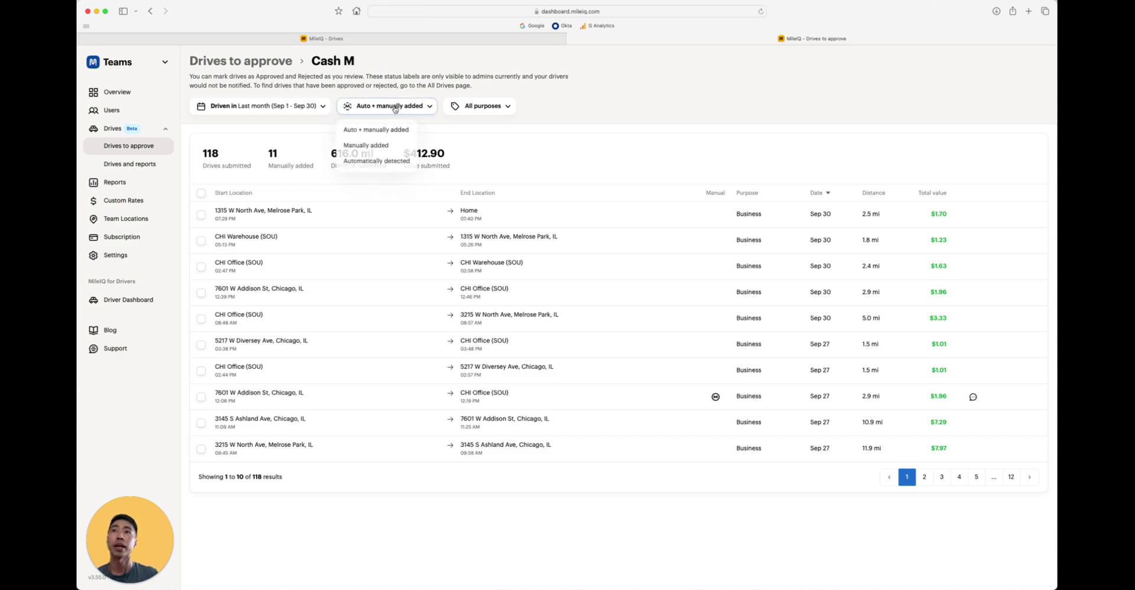
pyautogui.click(394, 107)
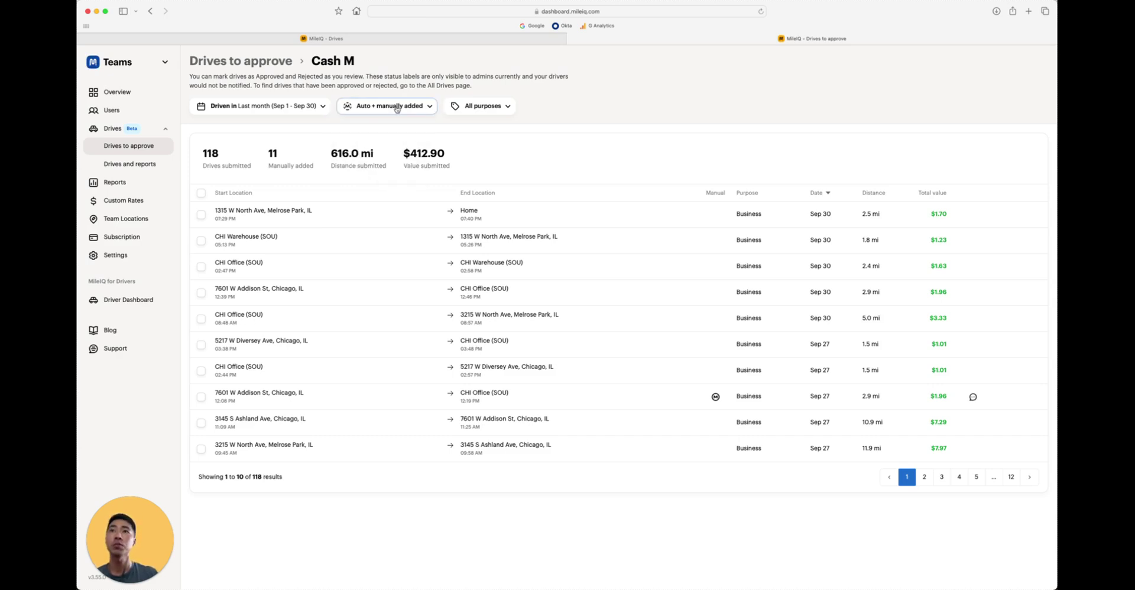
pyautogui.click(476, 107)
pyautogui.click(476, 109)
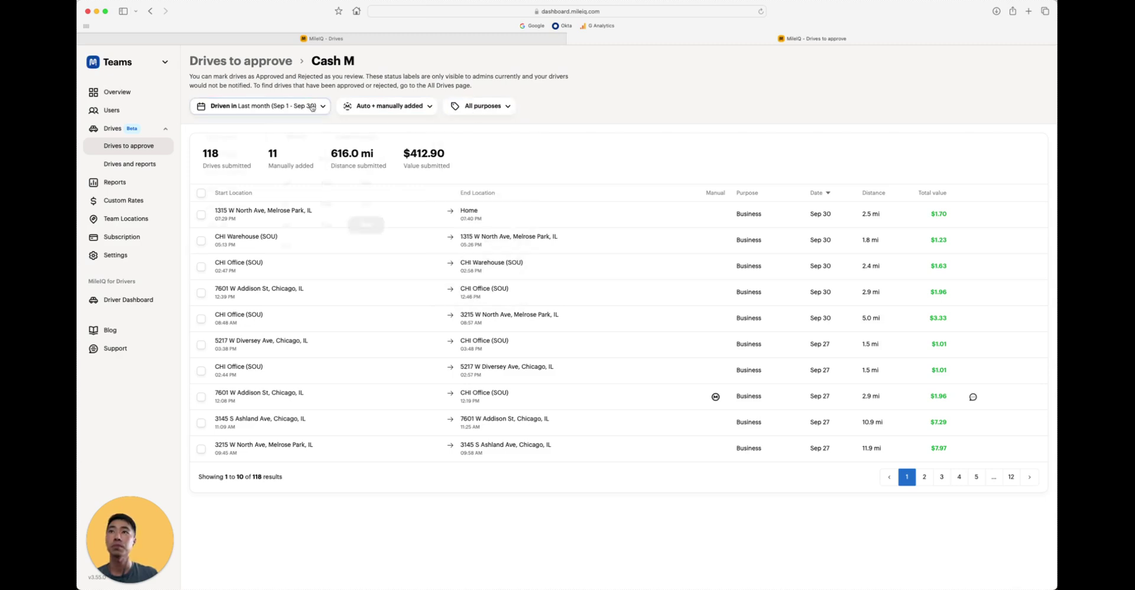
pyautogui.click(312, 107)
pyautogui.click(312, 107)
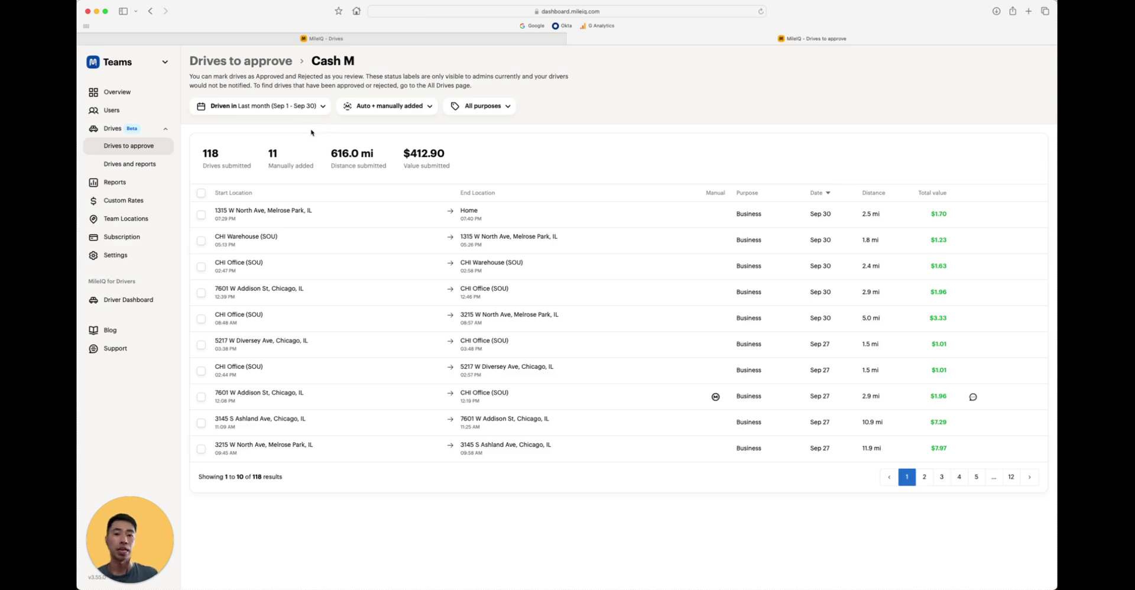
# - Inspect the Sep 30 2.5 mi, $1.70 drive's details and its enlarged route map
pyautogui.click(535, 215)
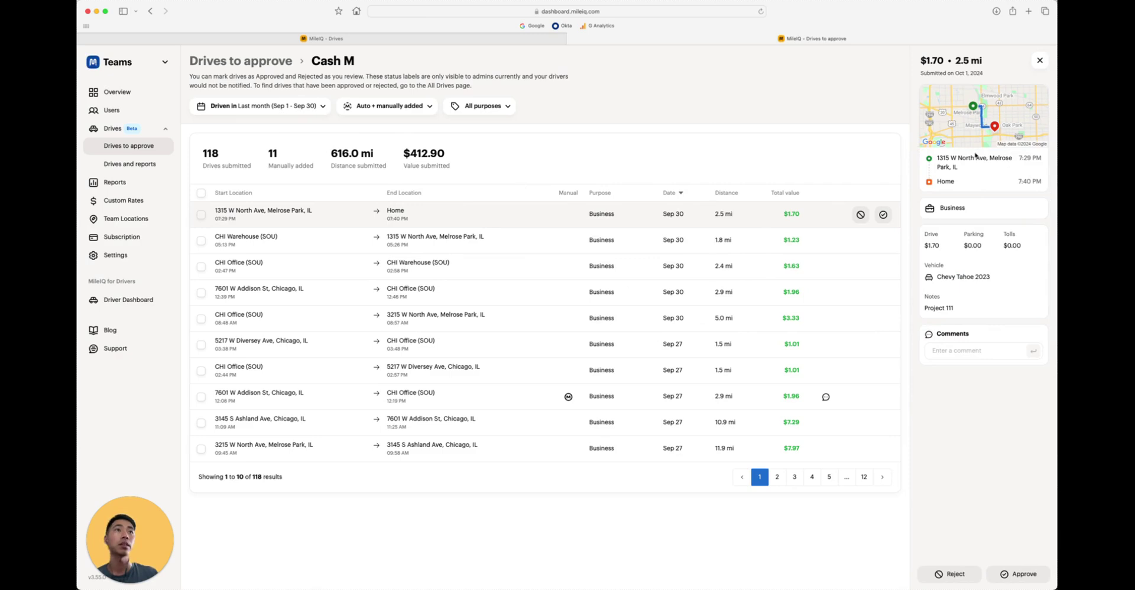
pyautogui.click(970, 131)
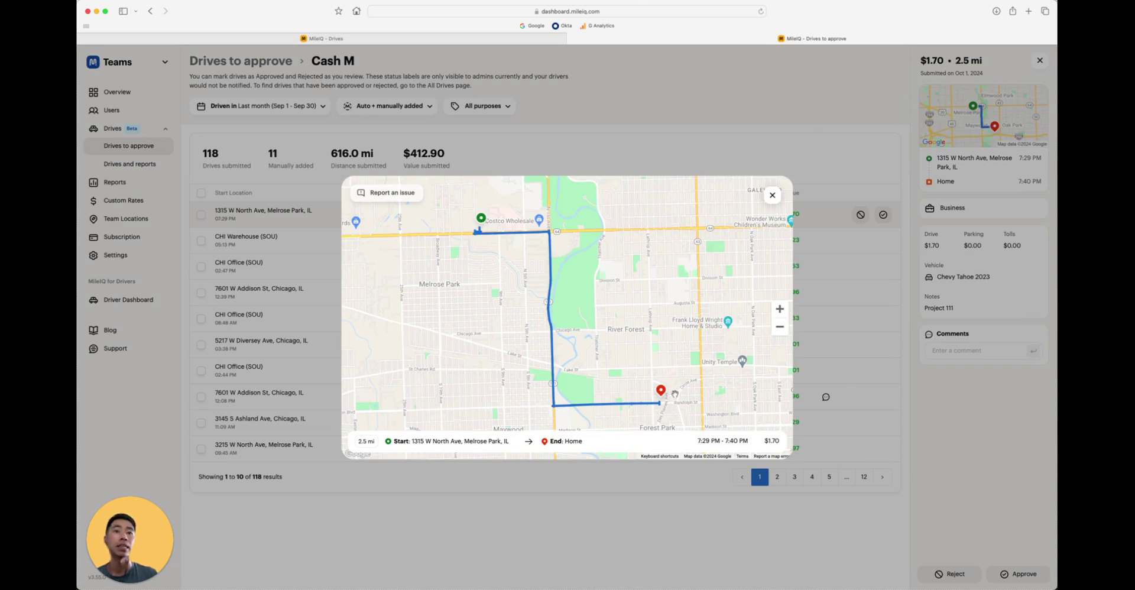
pyautogui.click(772, 197)
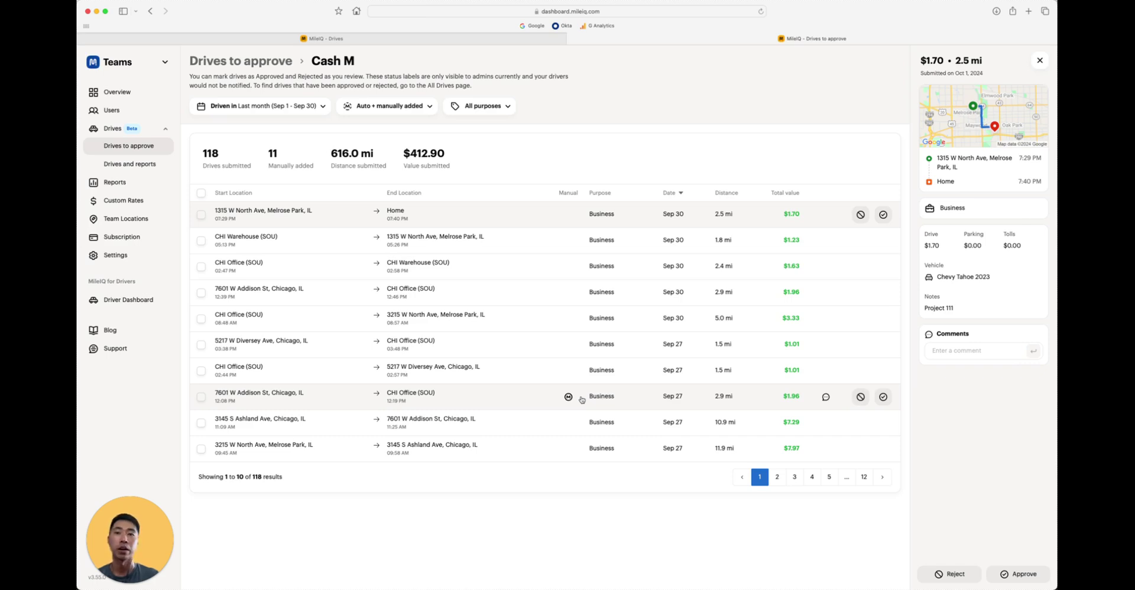
# - Reject the manually added Sep 27 $1.96 lunch drive and close its details panel
pyautogui.click(548, 403)
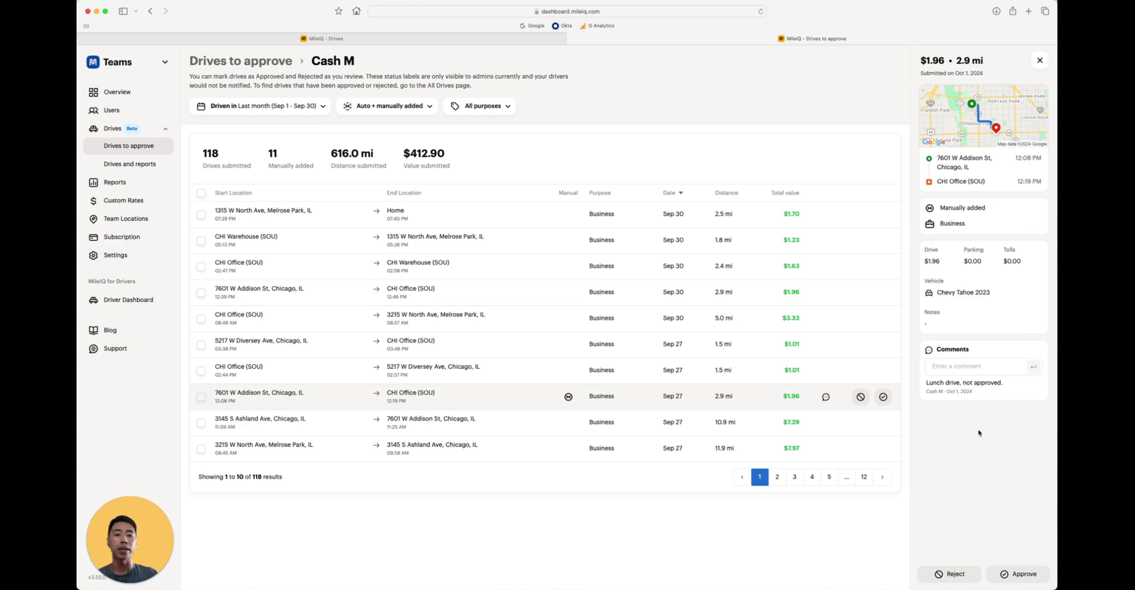
pyautogui.click(954, 574)
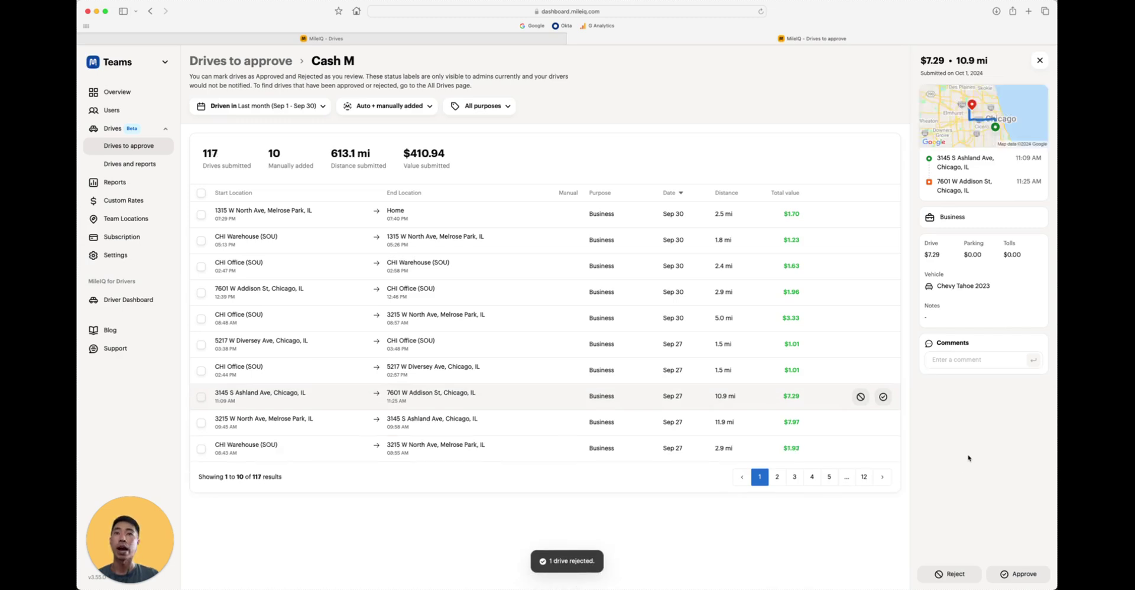
pyautogui.click(1040, 60)
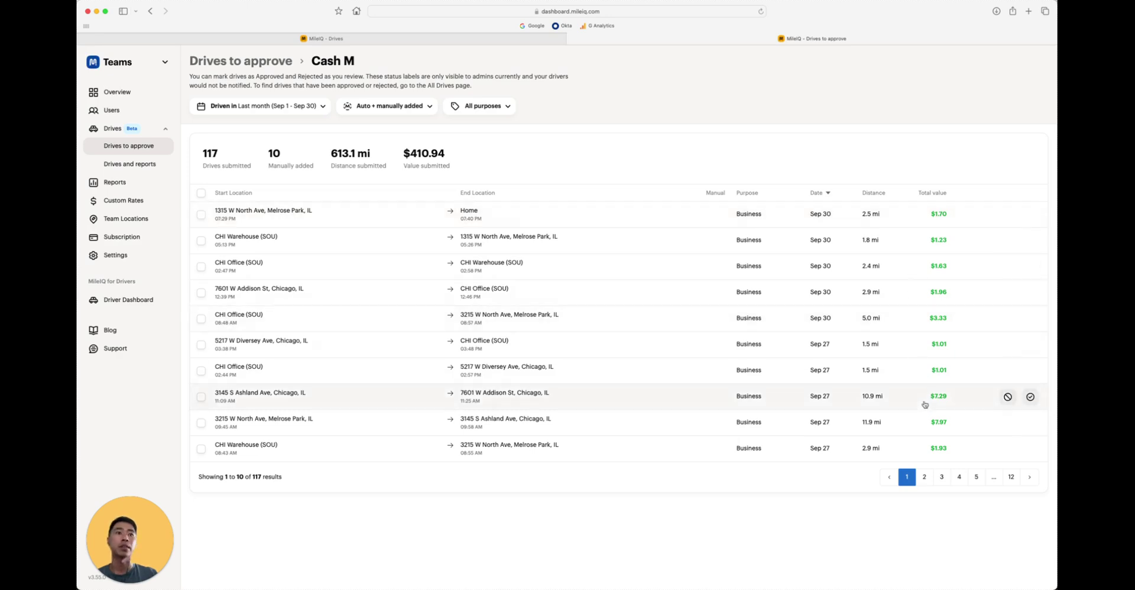
# - Page through to page 5 of pending drives and approve the Sep 19 8.0 mi drive
pyautogui.click(925, 478)
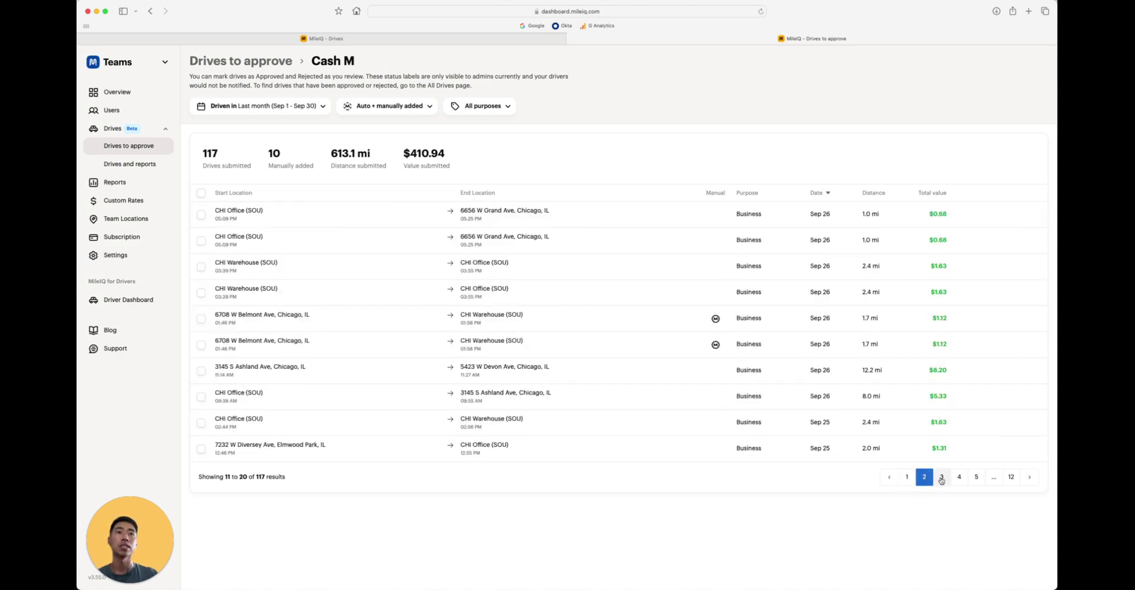
pyautogui.click(942, 478)
pyautogui.click(959, 478)
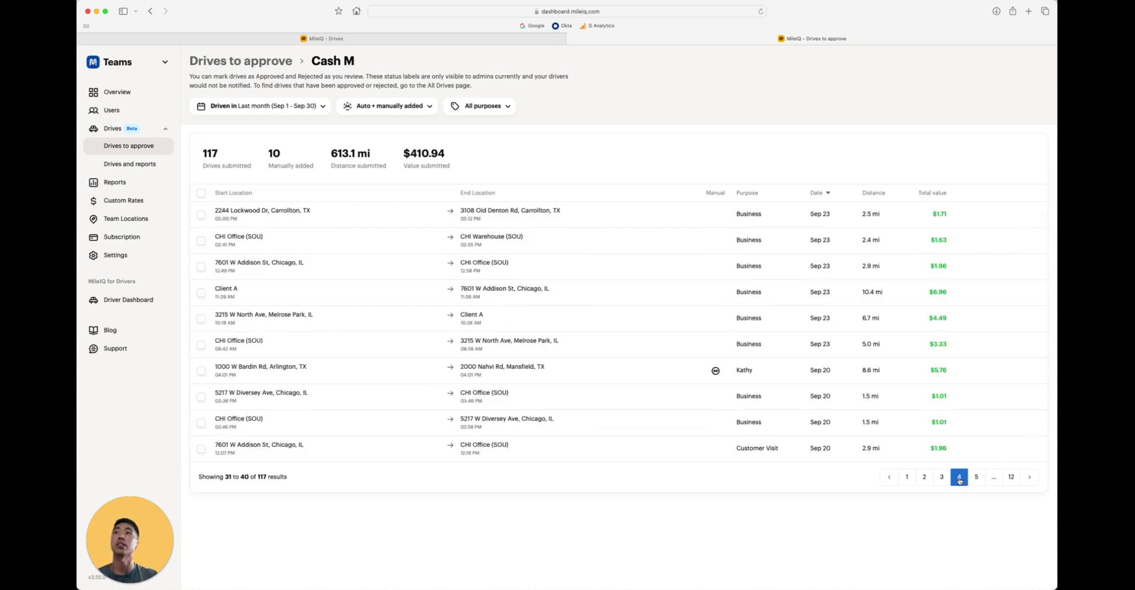
pyautogui.click(976, 477)
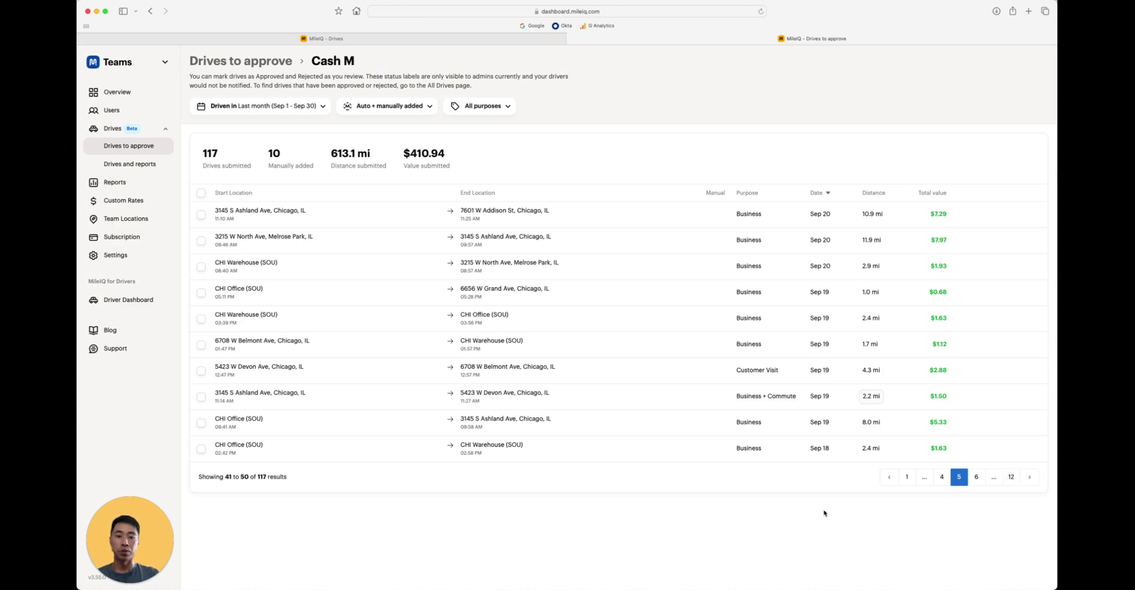
pyautogui.moveTo(960, 421)
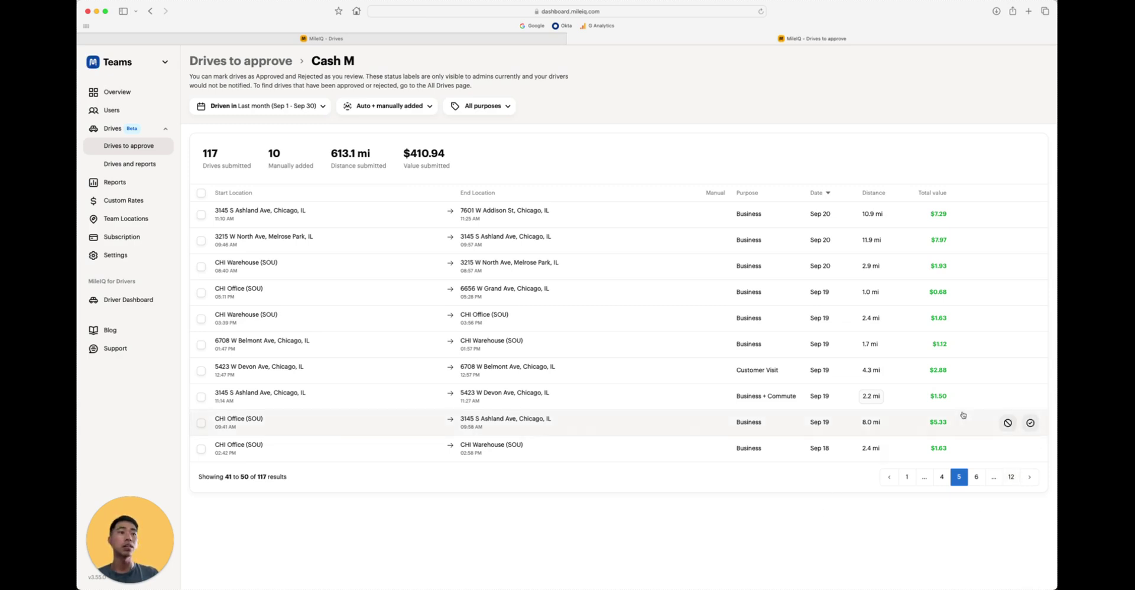
pyautogui.click(1031, 423)
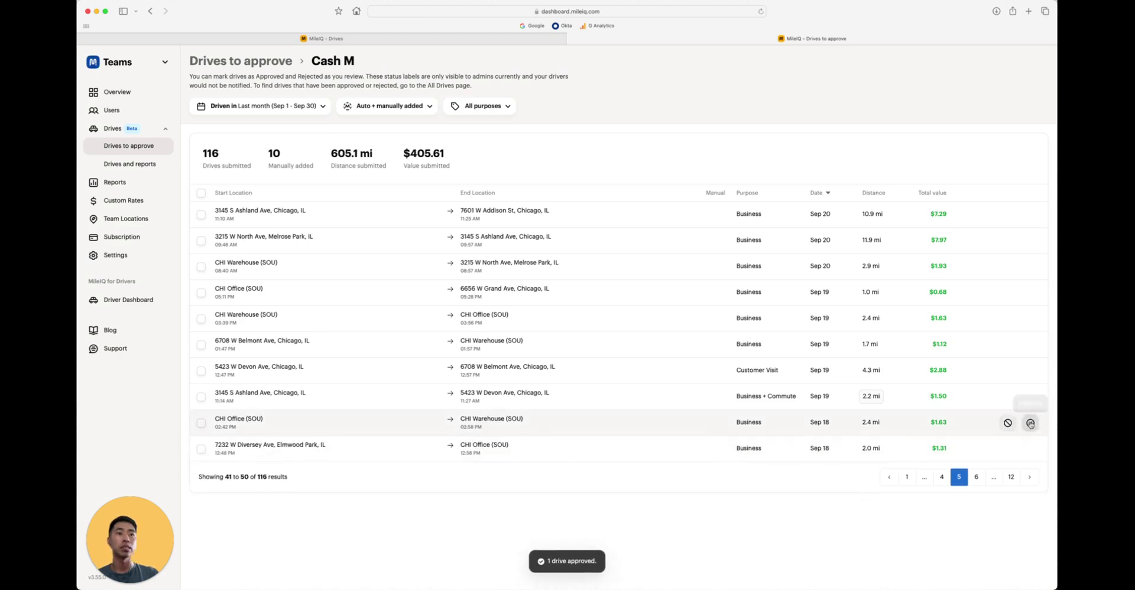
# - From the Drives to approve summary, quick-approve all 115 of the first driver's remaining drives
pyautogui.click(273, 66)
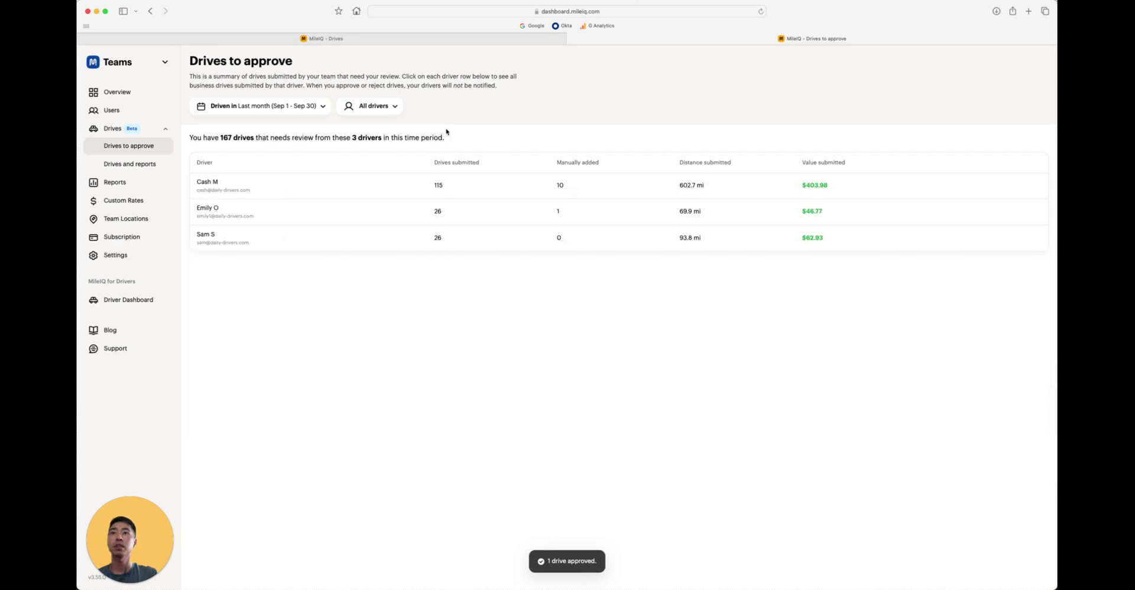
pyautogui.moveTo(558, 184)
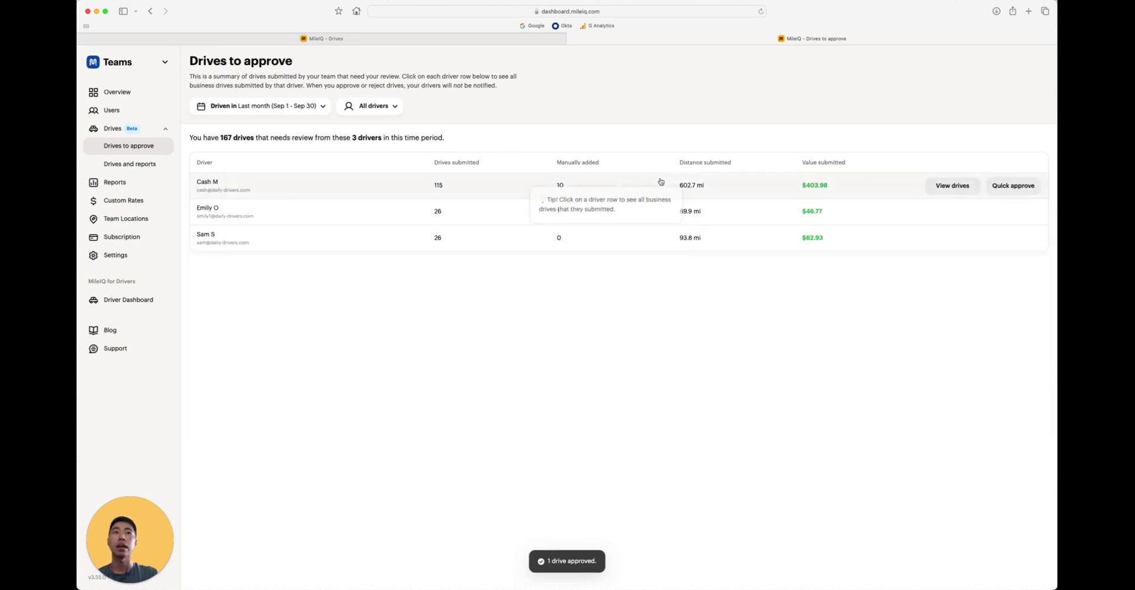
pyautogui.click(1006, 187)
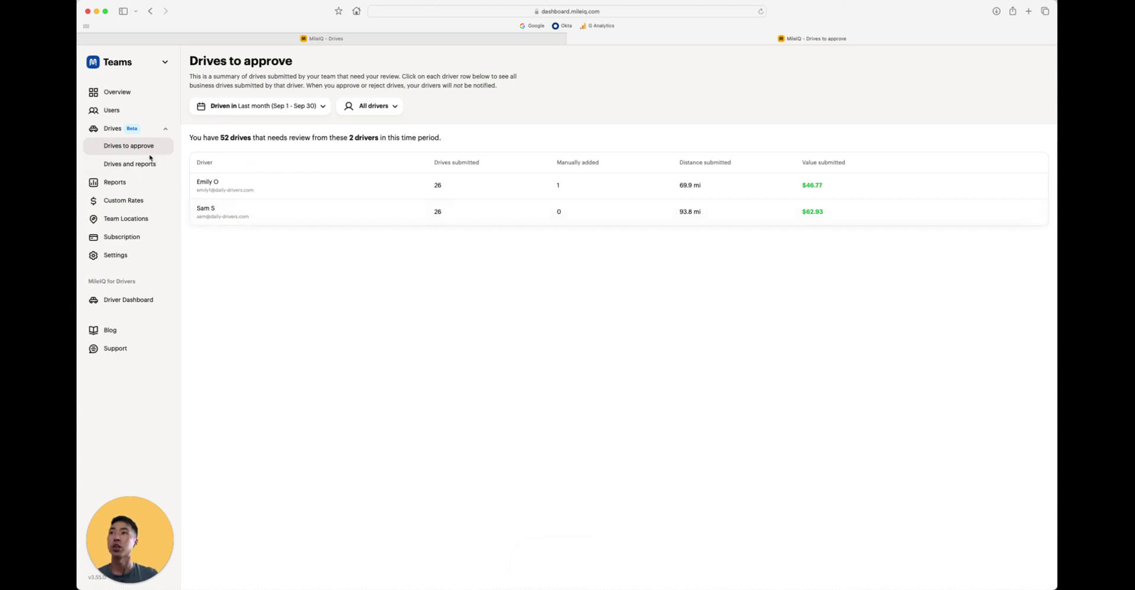
# - Open Drives and reports and then the 118-drive driver's September drive list
pyautogui.click(150, 168)
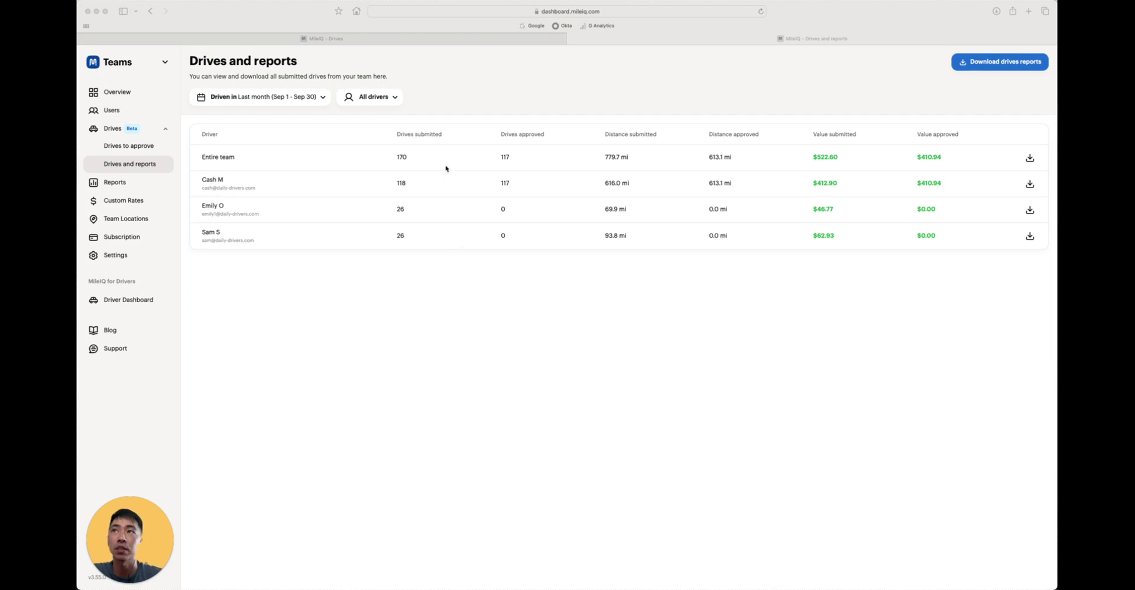
pyautogui.click(446, 190)
pyautogui.click(446, 190)
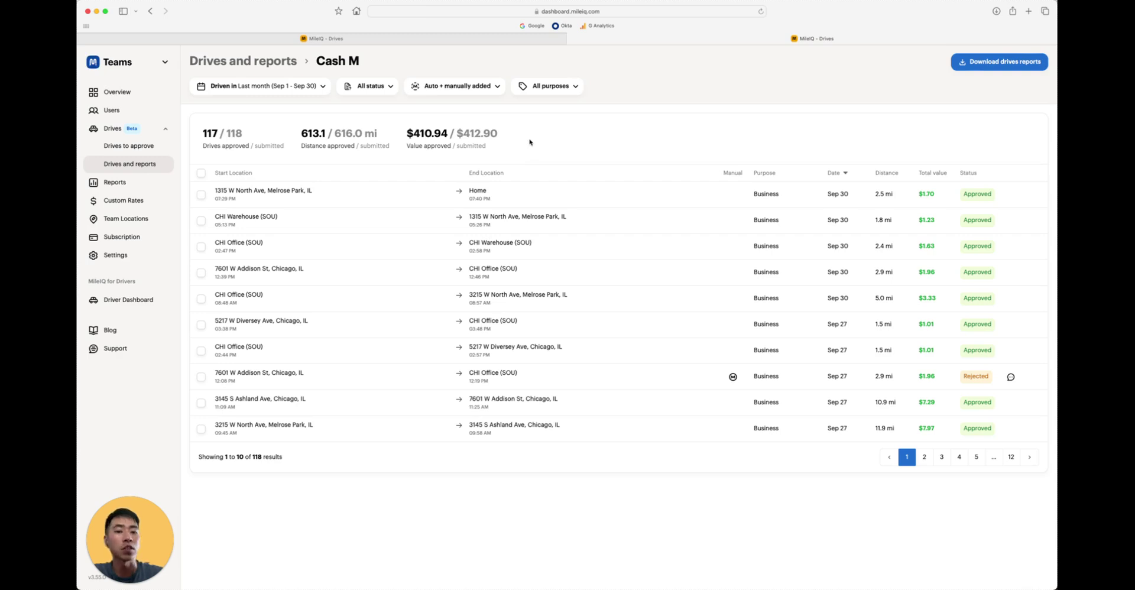
pyautogui.click(311, 89)
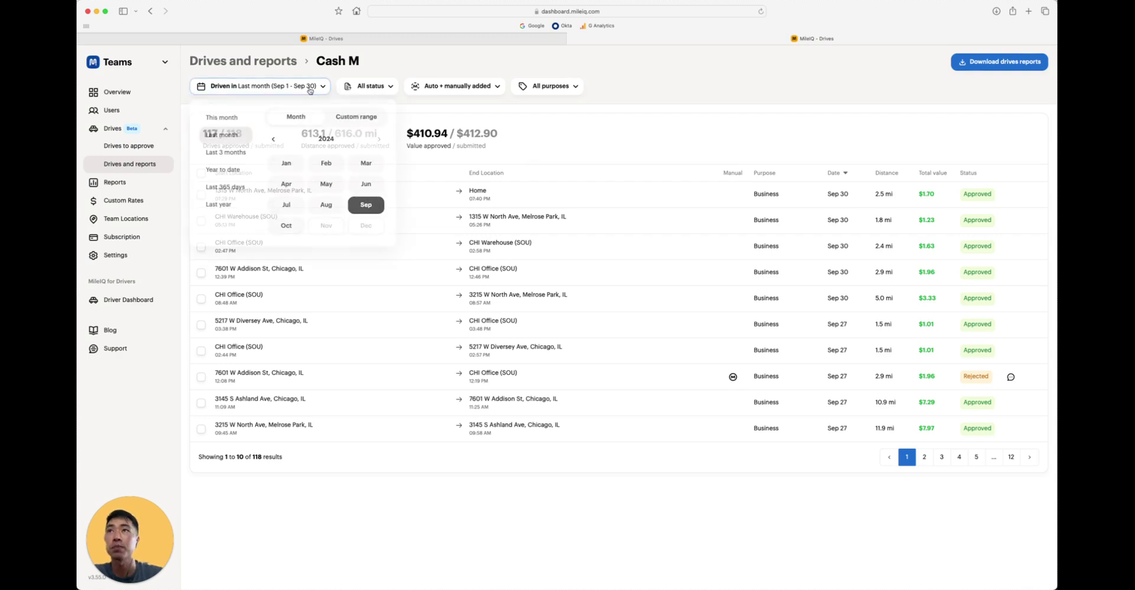
pyautogui.click(360, 117)
pyautogui.click(368, 86)
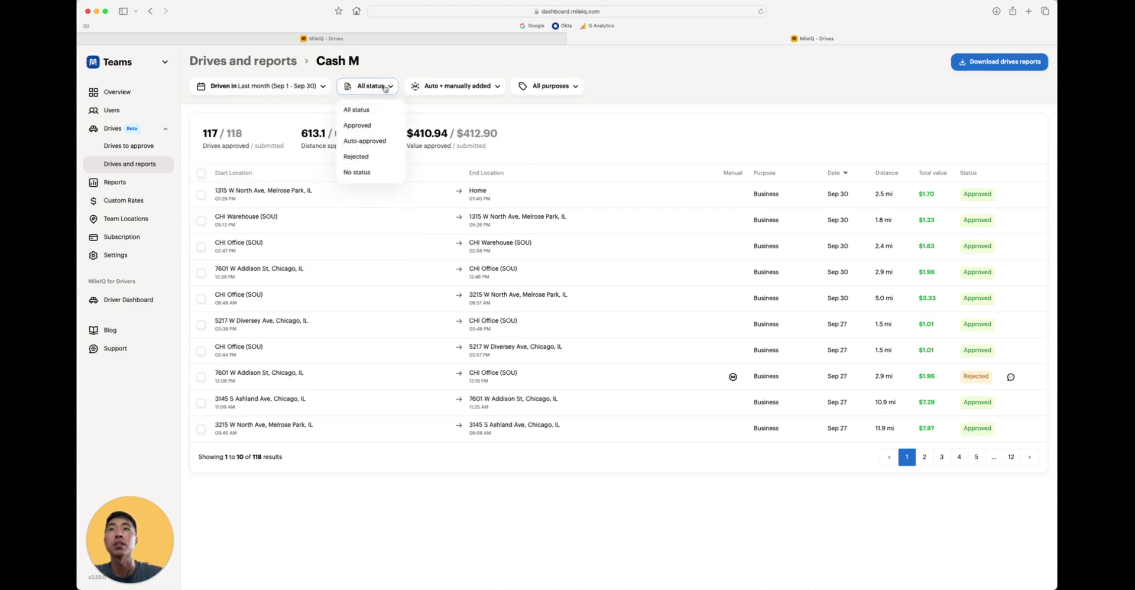
pyautogui.click(449, 87)
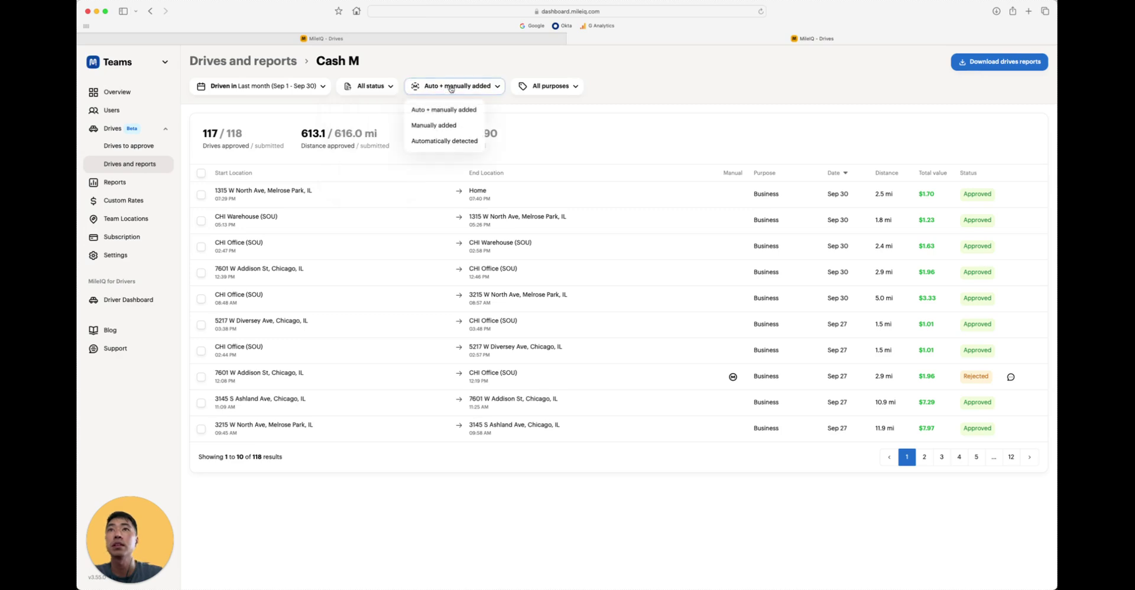
pyautogui.click(550, 89)
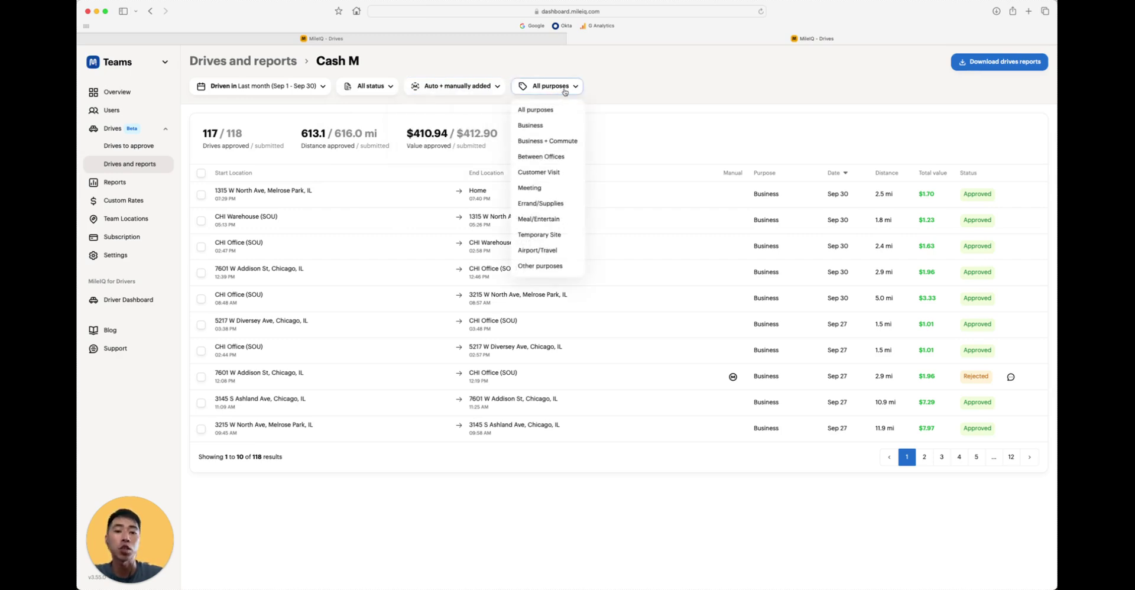
pyautogui.click(571, 88)
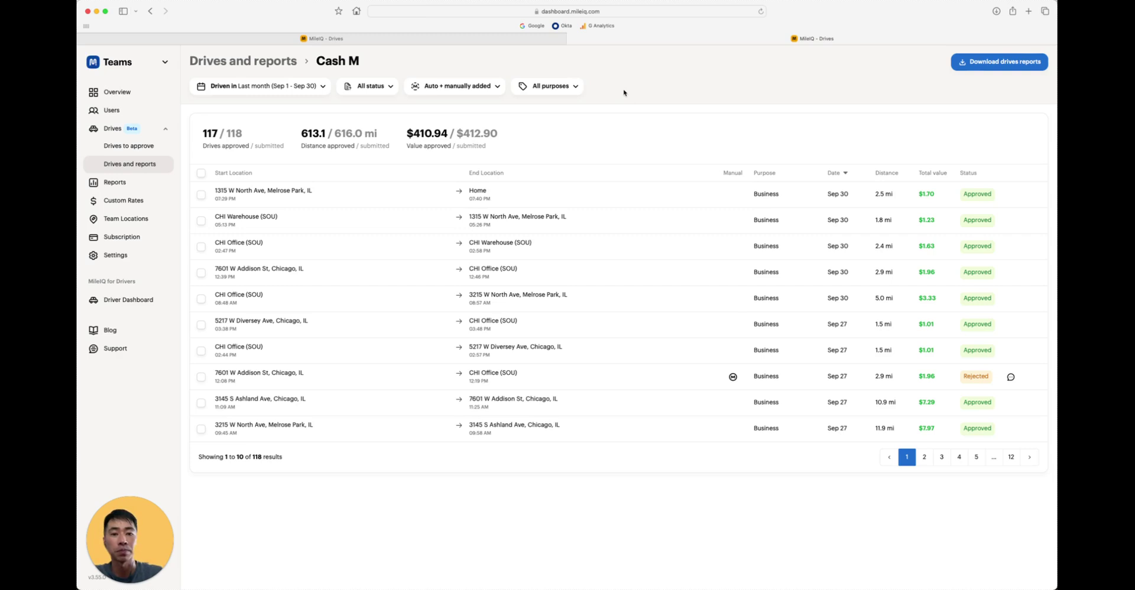
# - Check the Sep 27 drive's status menu and the report download formats, then return to the team overview
pyautogui.click(1030, 324)
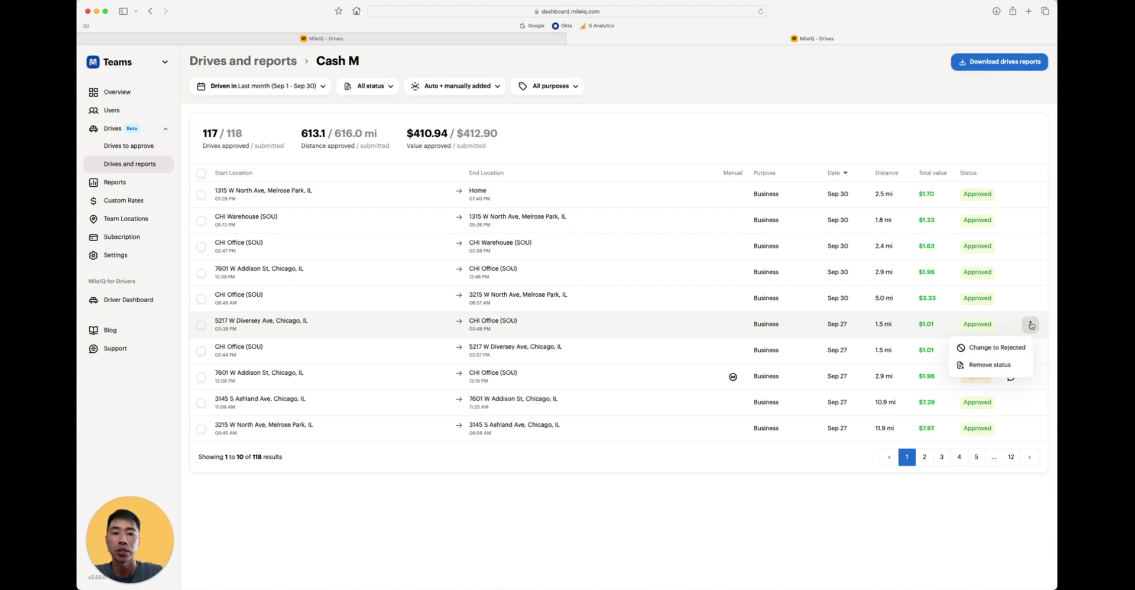
pyautogui.click(1031, 325)
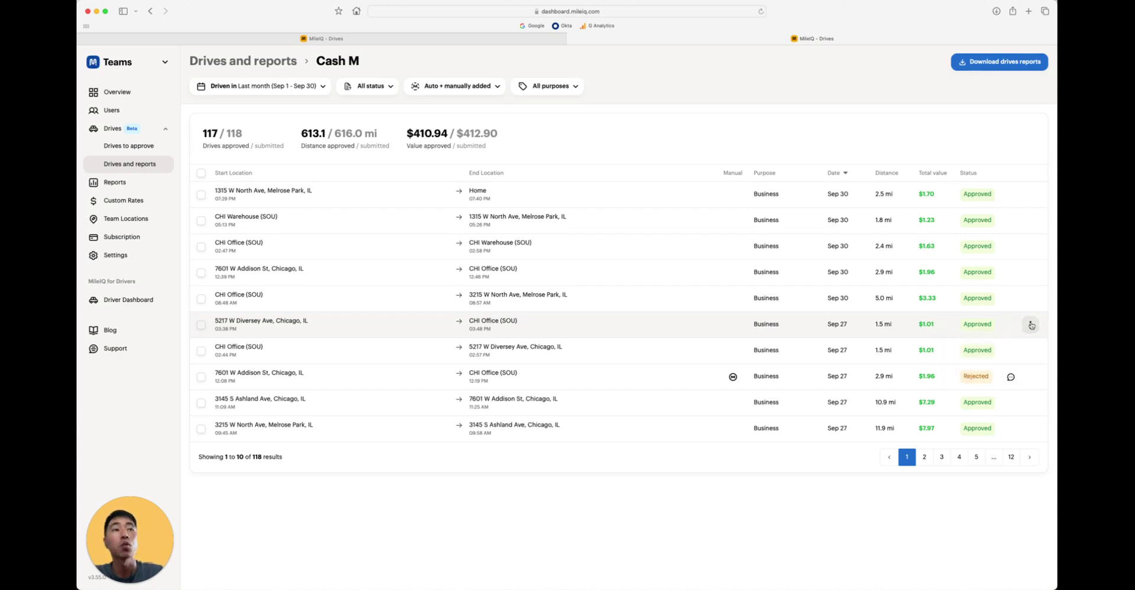
pyautogui.click(979, 66)
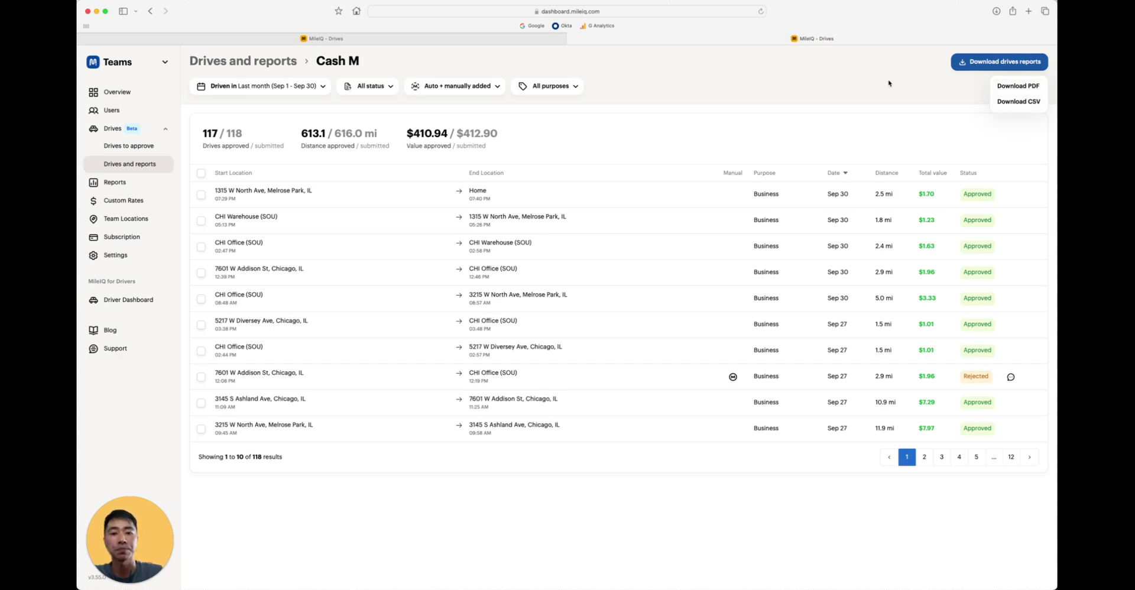
pyautogui.click(846, 85)
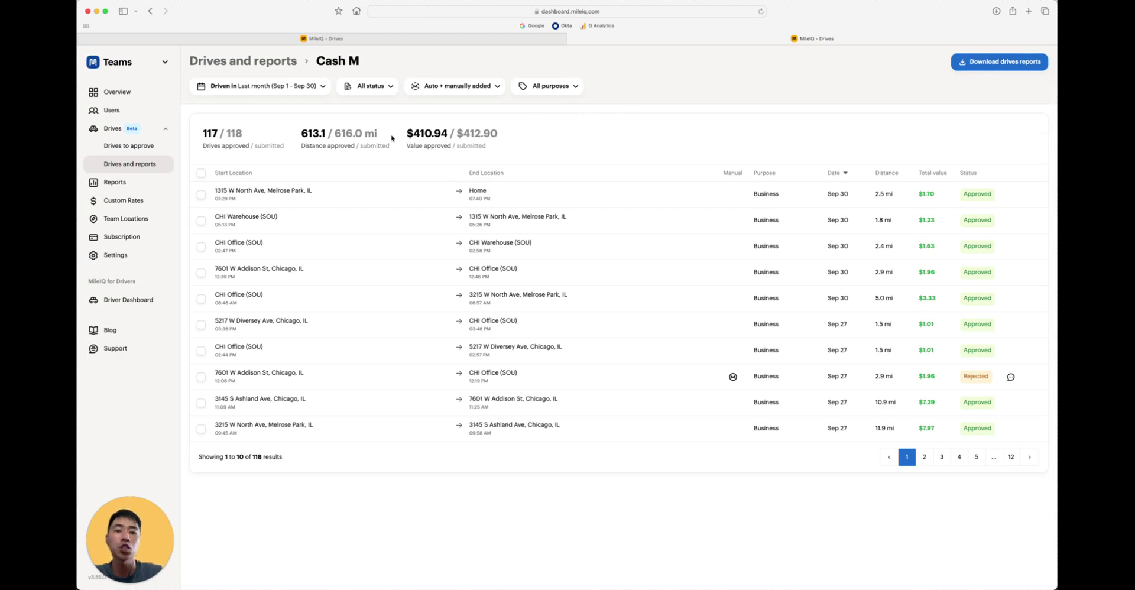
pyautogui.click(255, 62)
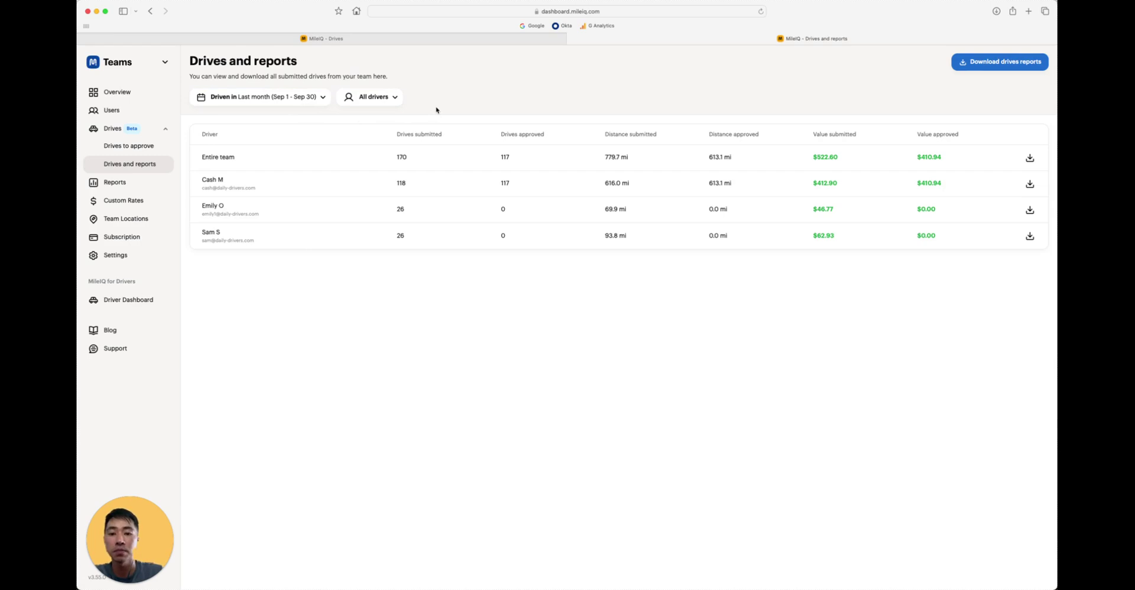
# - View the download options for all drivers' reports, then close them
pyautogui.click(973, 69)
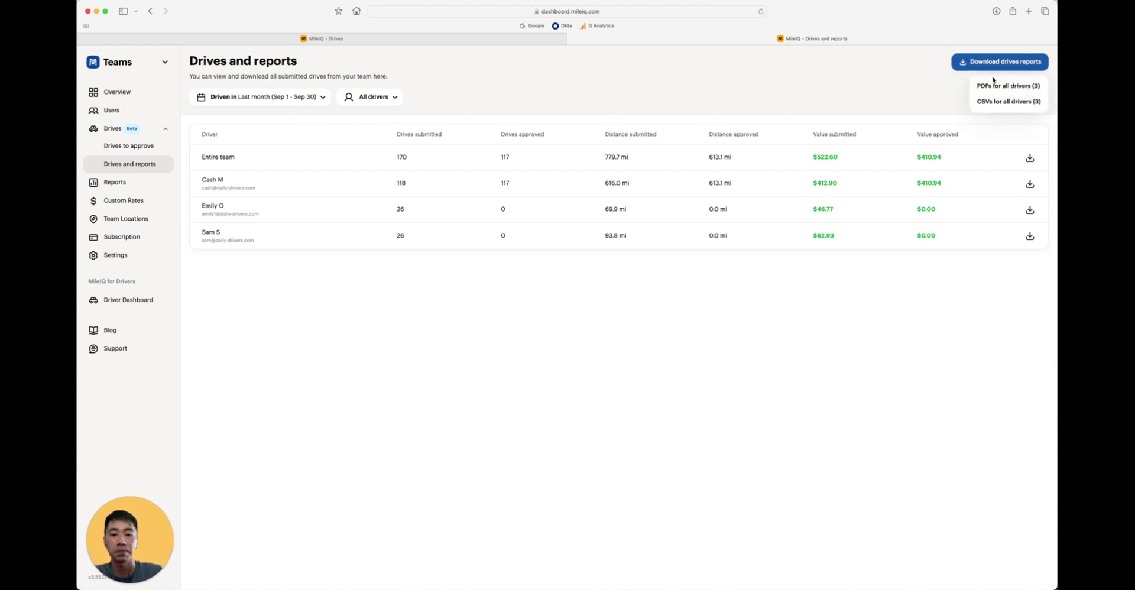
pyautogui.click(833, 90)
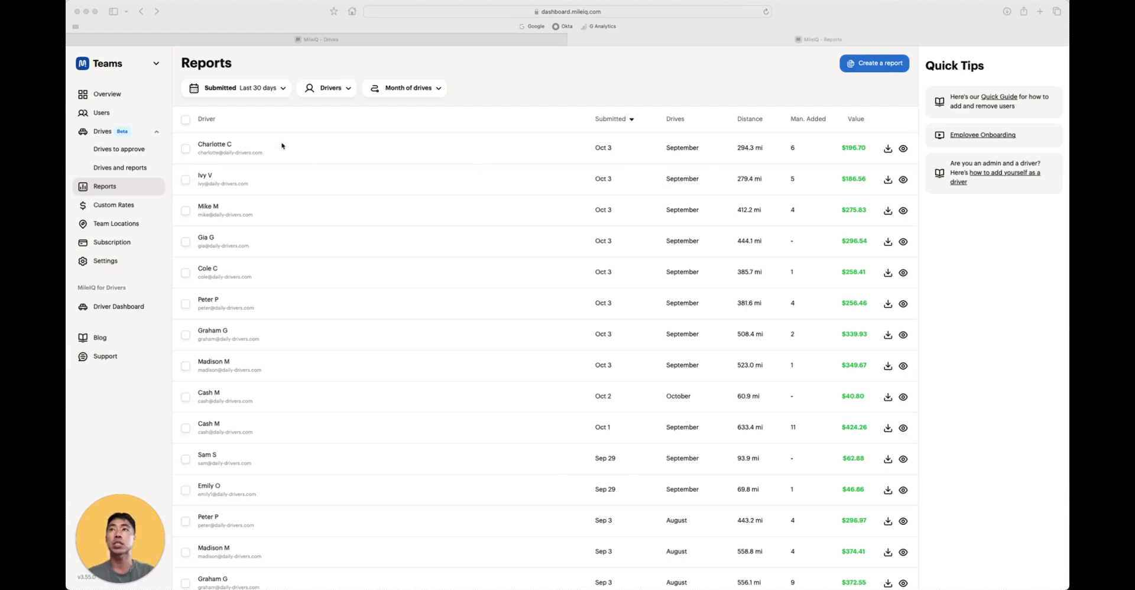
pyautogui.click(256, 96)
pyautogui.click(256, 96)
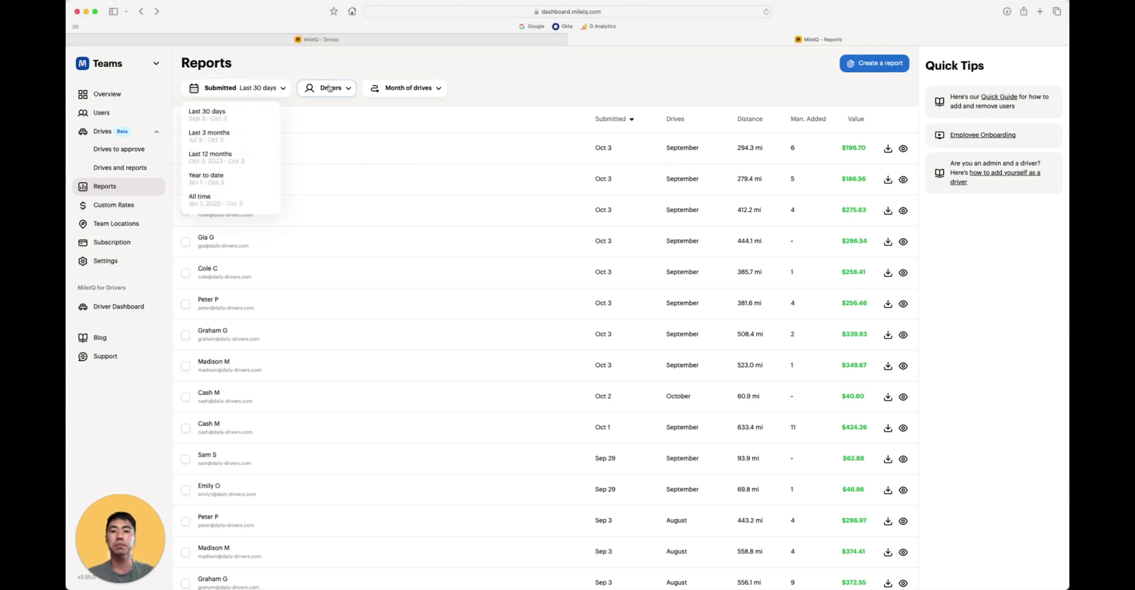
pyautogui.click(338, 88)
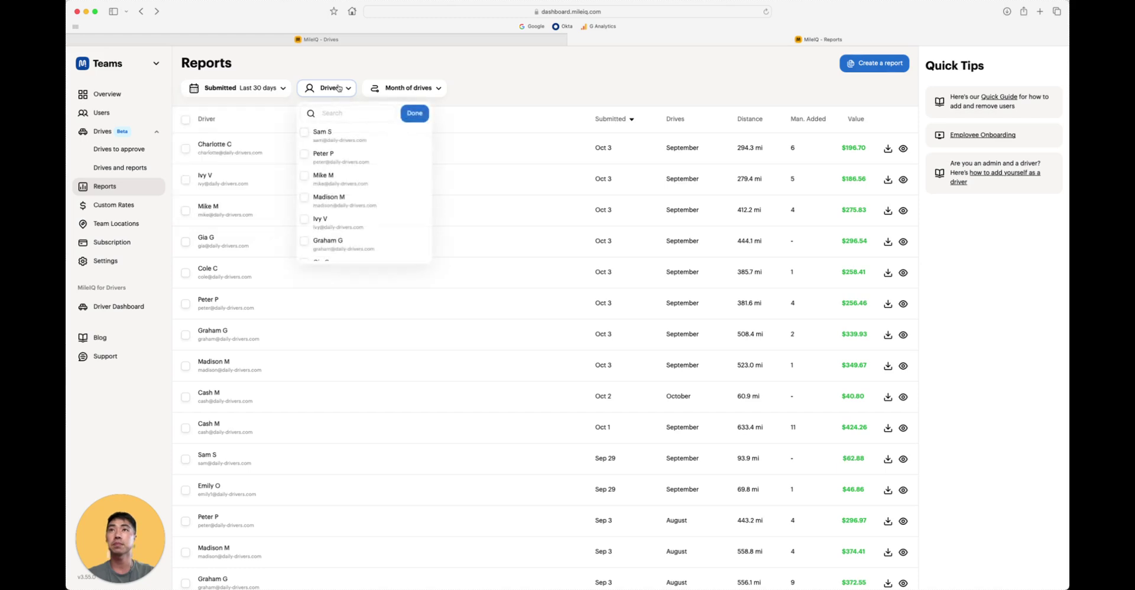
pyautogui.click(408, 87)
pyautogui.click(490, 89)
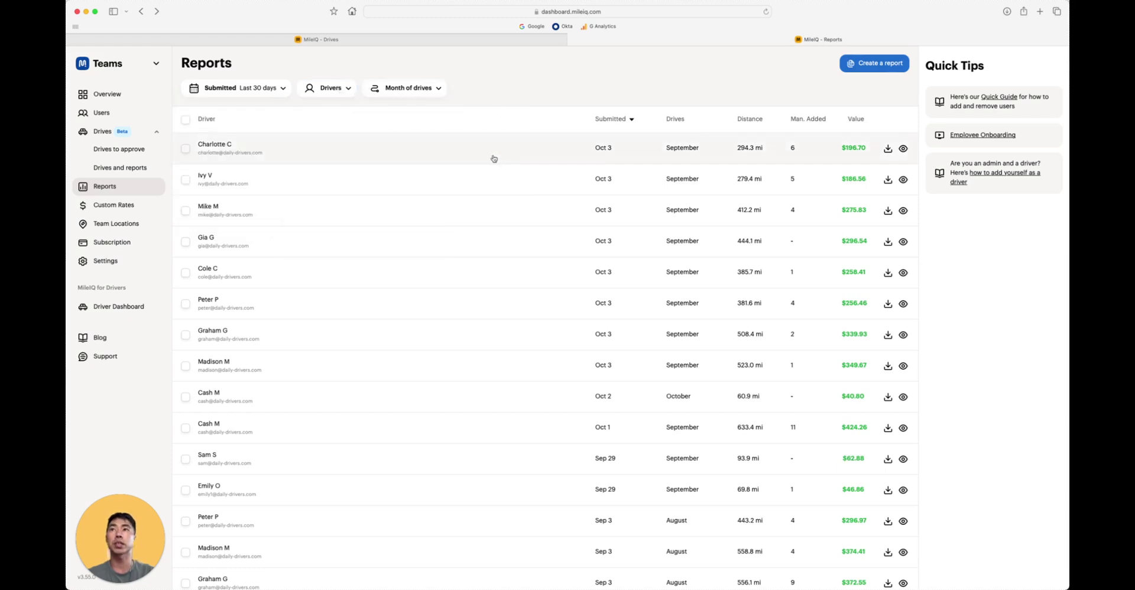
pyautogui.click(494, 158)
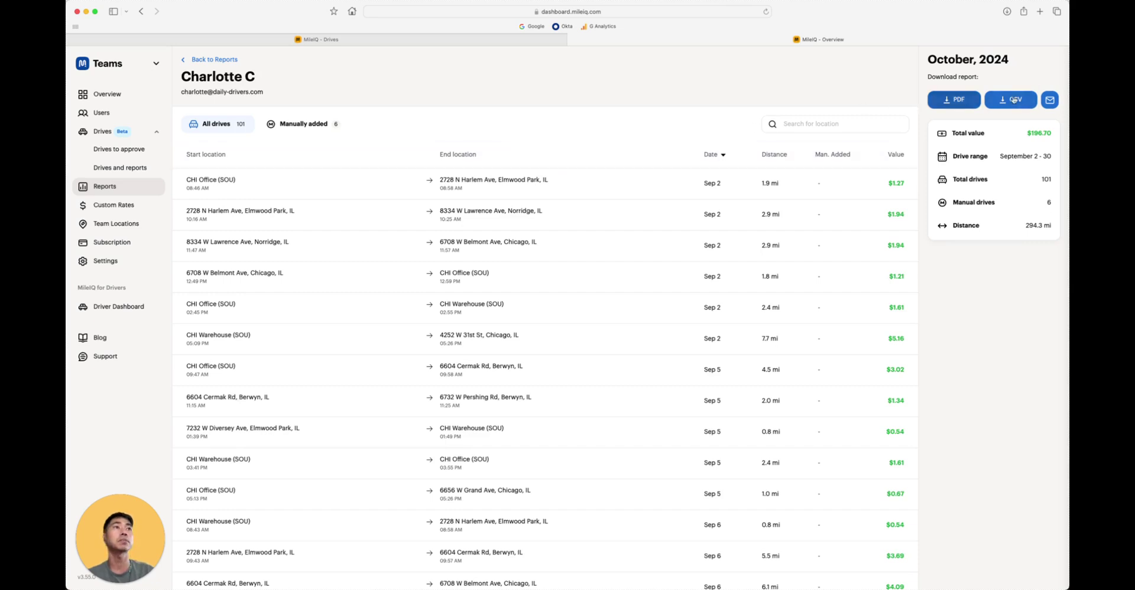
pyautogui.click(223, 59)
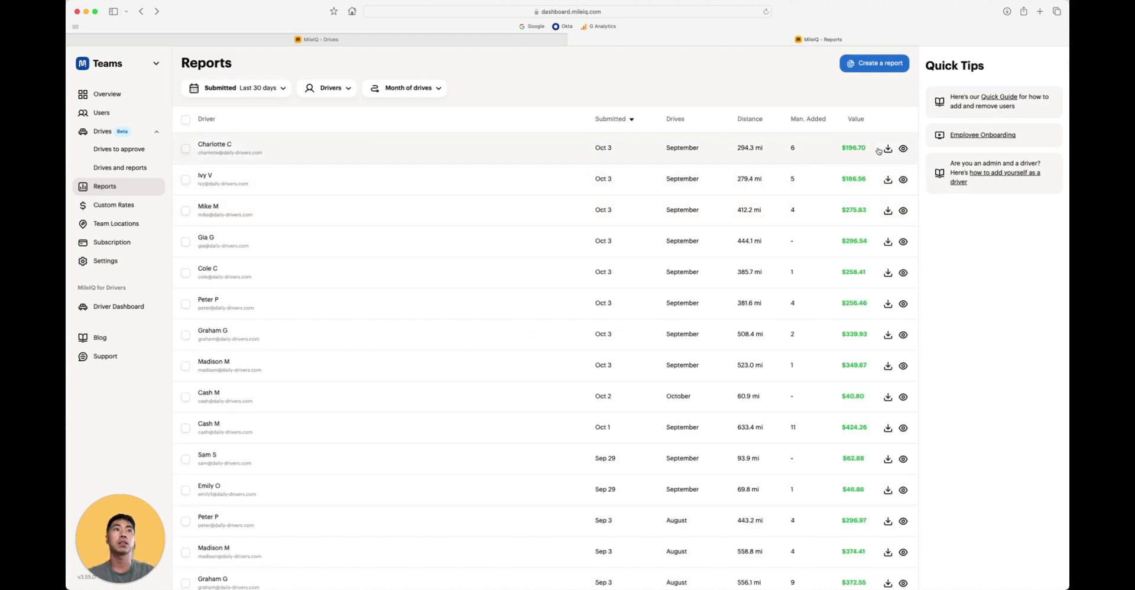
pyautogui.click(880, 150)
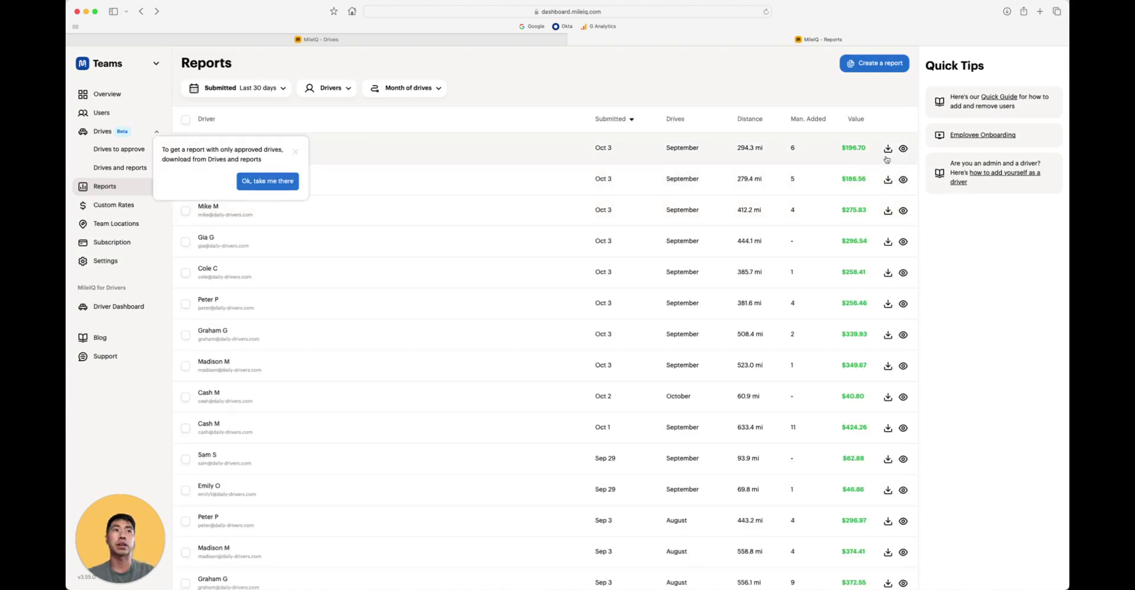
pyautogui.click(298, 154)
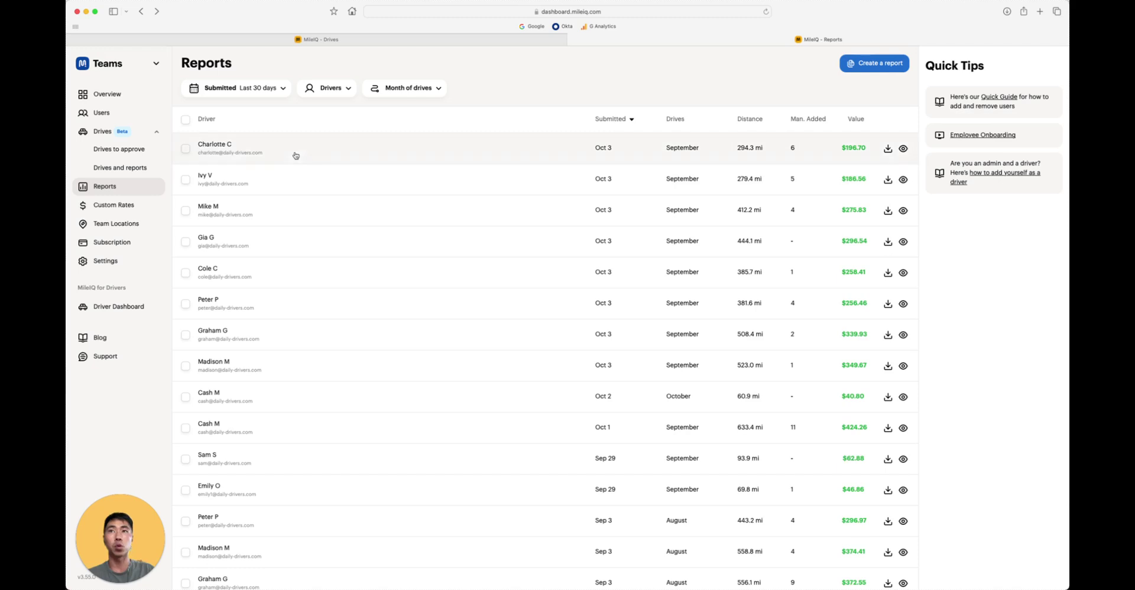
# - Select three drivers' reports, then close the Multiple Reports panel
pyautogui.click(185, 151)
pyautogui.click(185, 179)
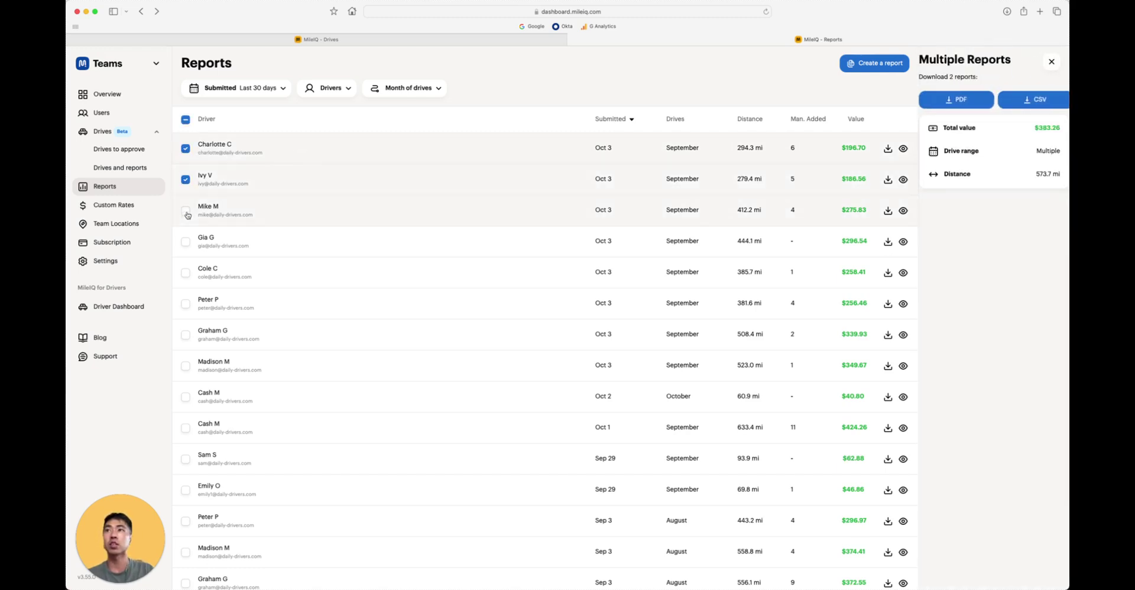
pyautogui.click(186, 213)
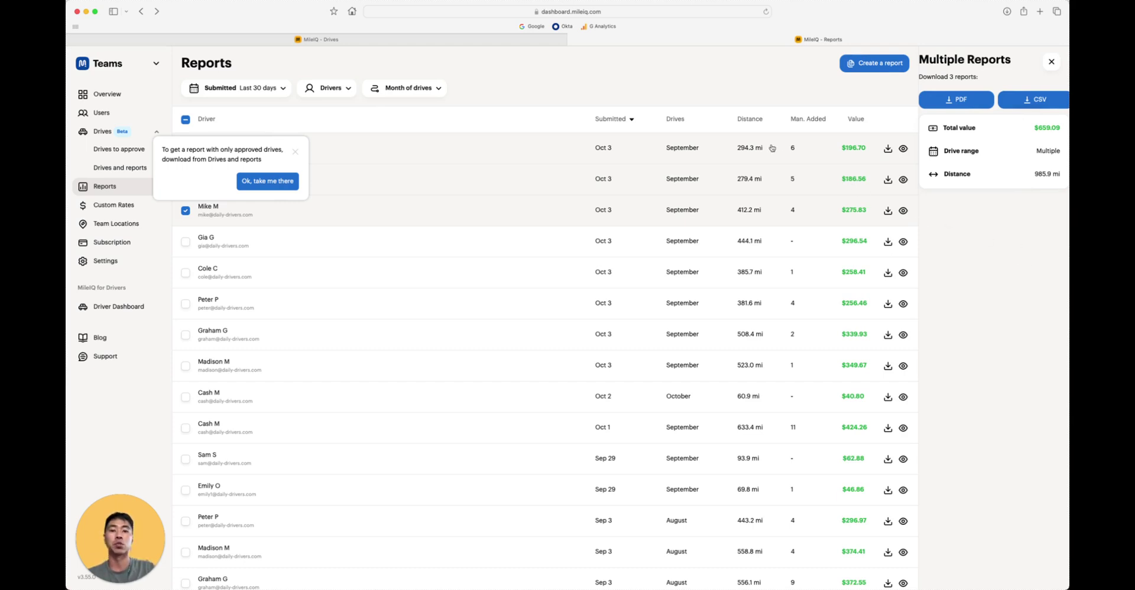
pyautogui.click(1051, 61)
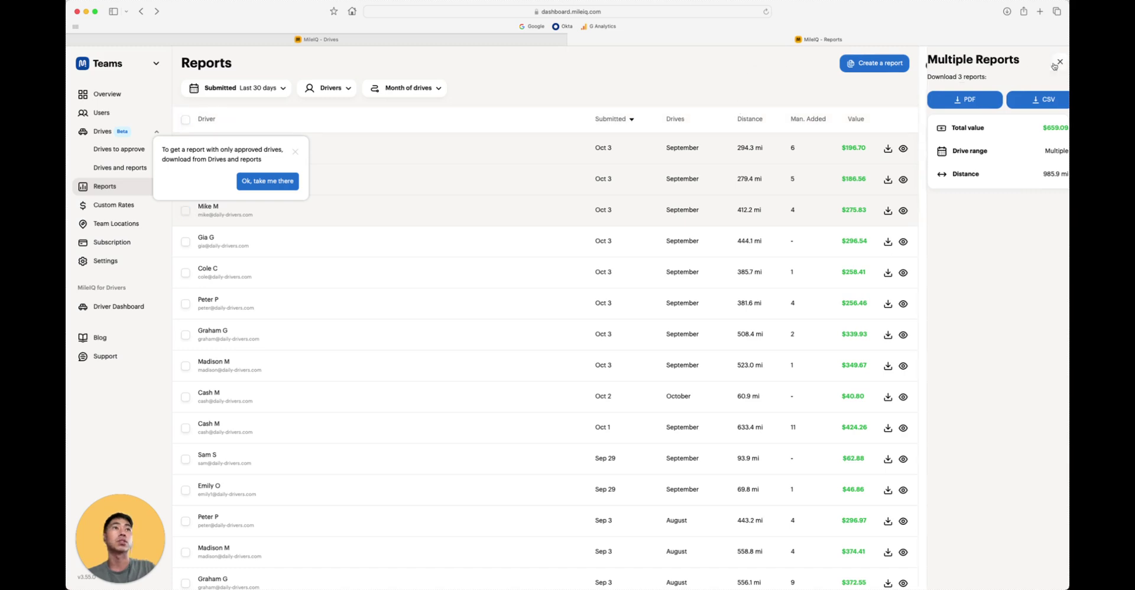
# - Create and download a team report for Year to date, broken down monthly
pyautogui.click(877, 64)
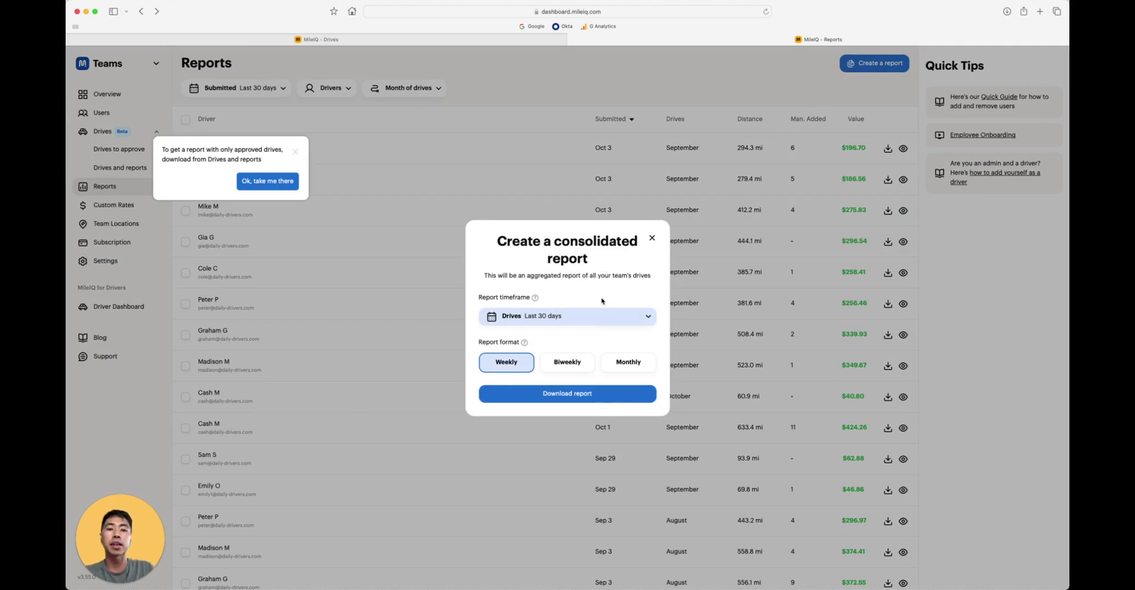
pyautogui.click(579, 320)
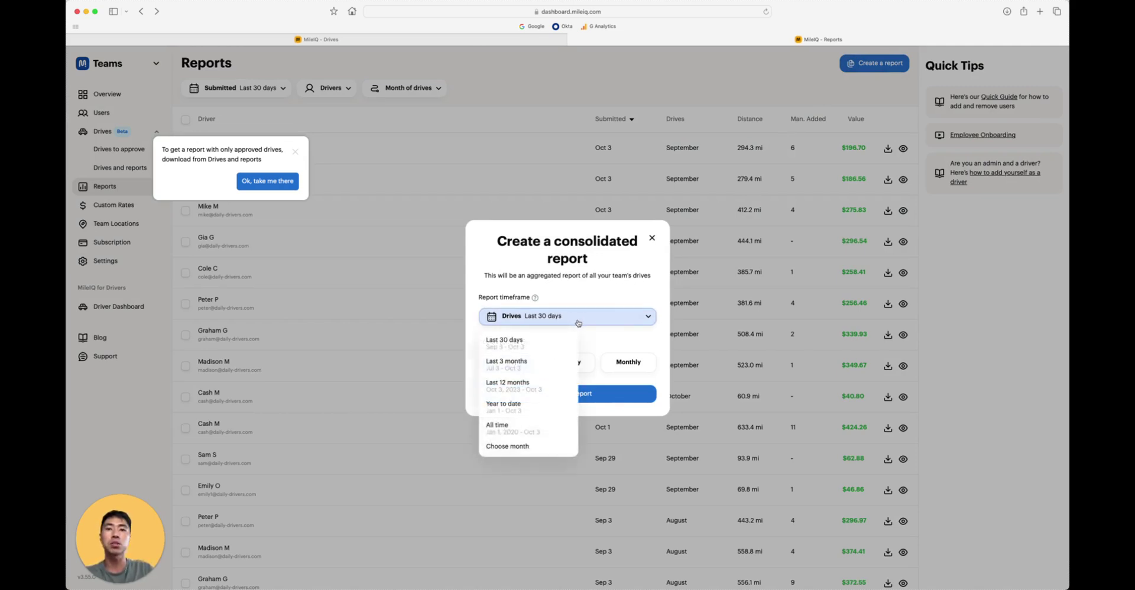
pyautogui.click(553, 415)
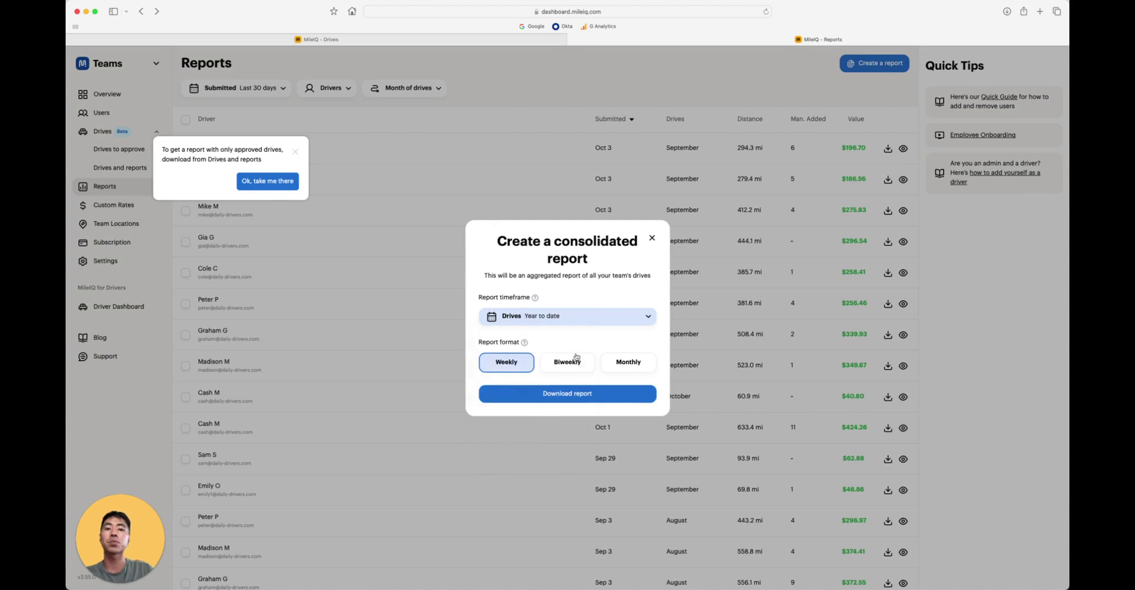
pyautogui.click(617, 364)
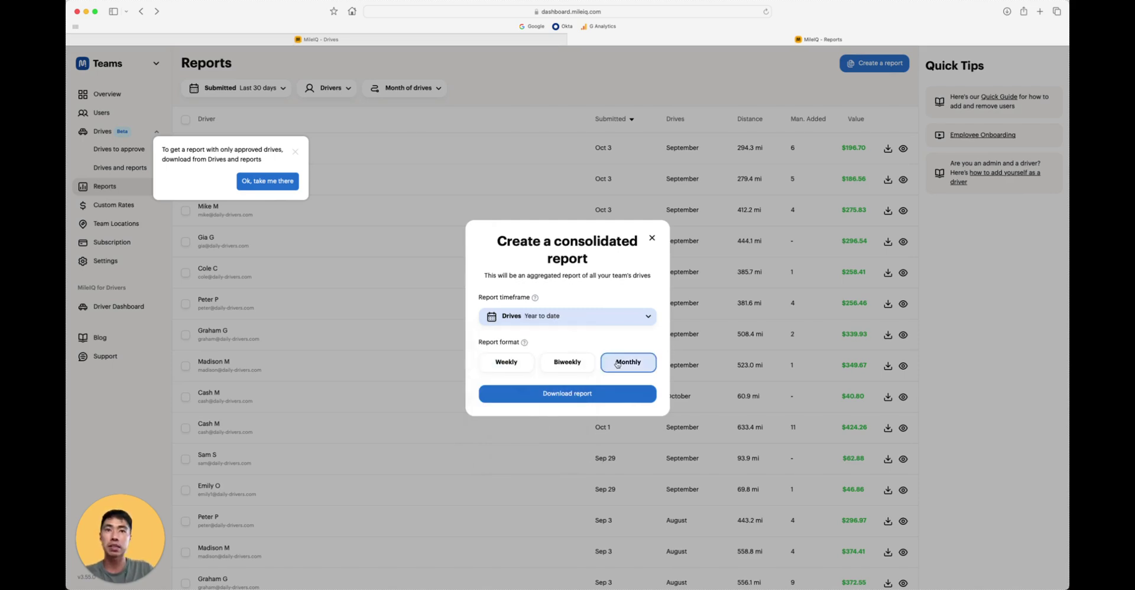
pyautogui.click(596, 394)
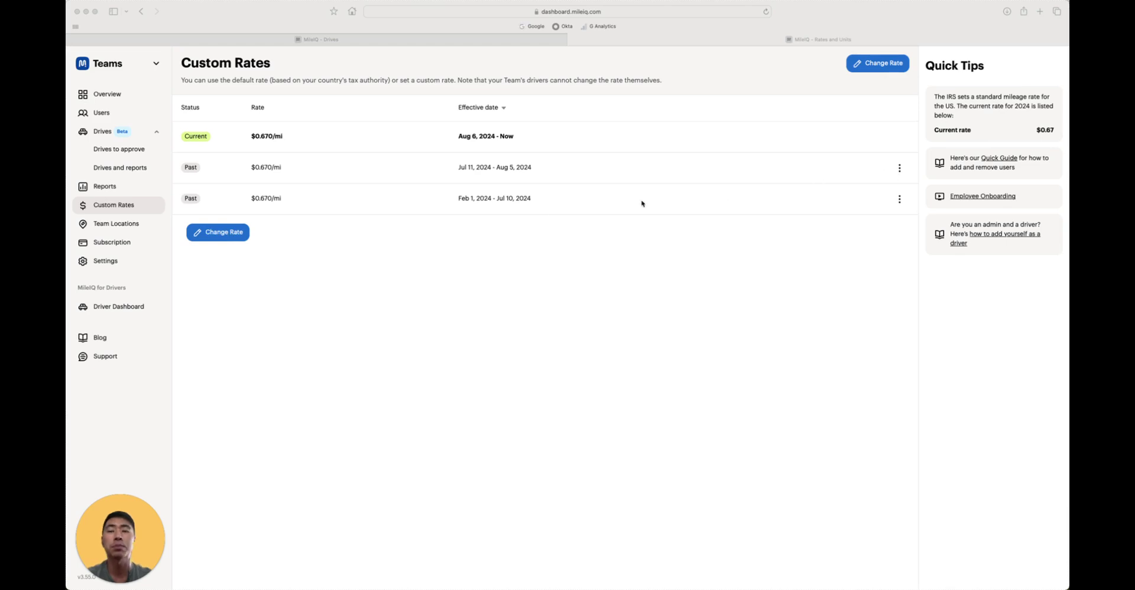
# - Open Change Rate and its effective date picker, then dismiss both, keeping $0.670/mi
pyautogui.click(231, 240)
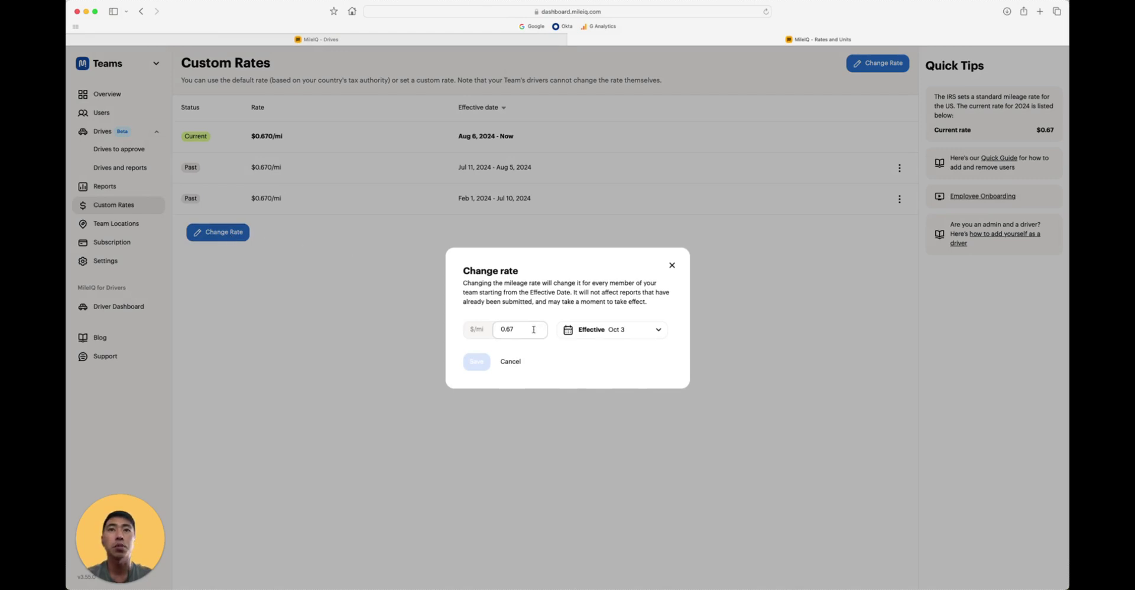
pyautogui.click(631, 330)
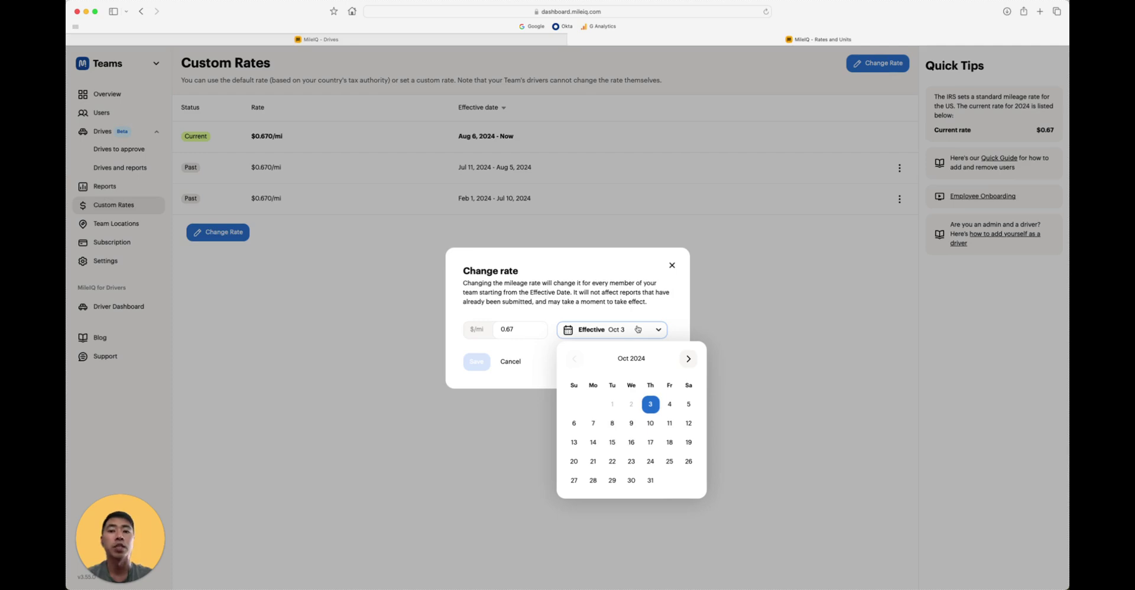
pyautogui.click(541, 372)
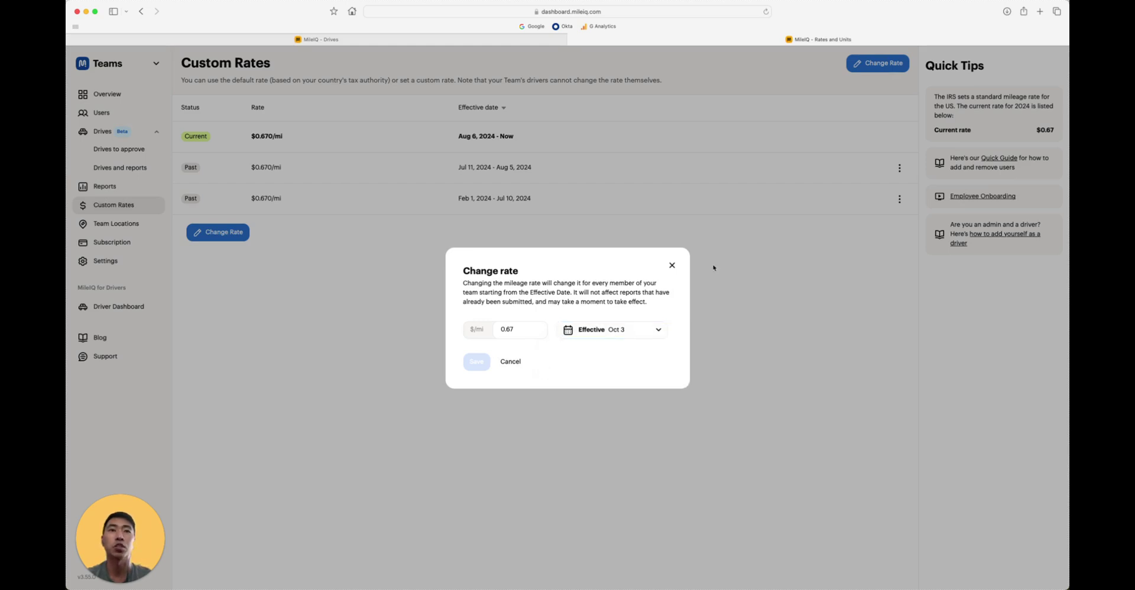
pyautogui.click(672, 265)
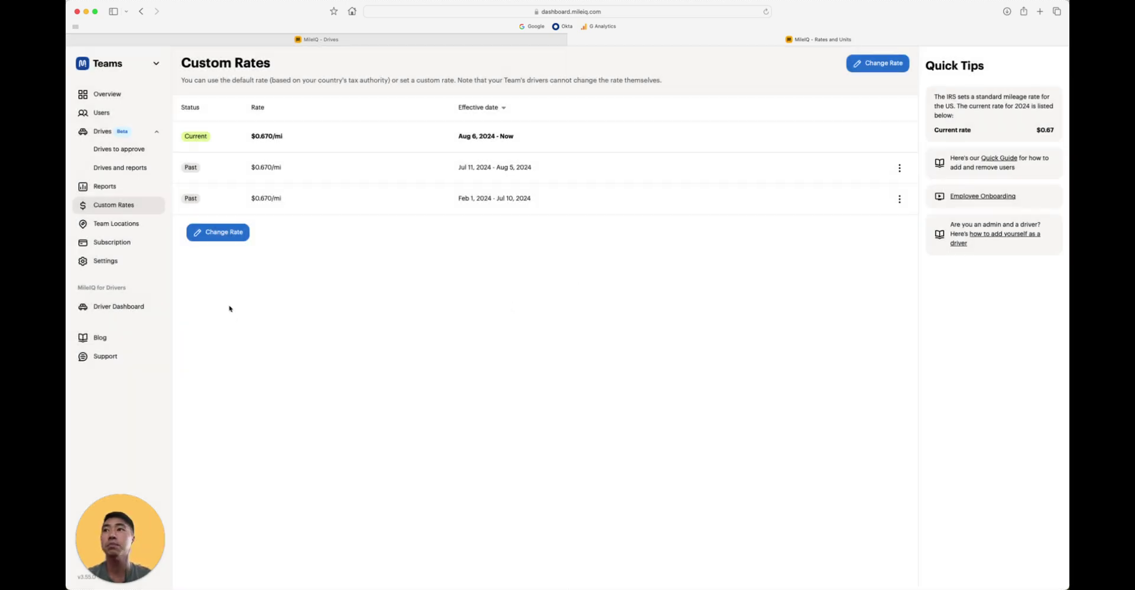
# - Open Team Locations, begin adding a location with address and name, then cancel
pyautogui.click(144, 231)
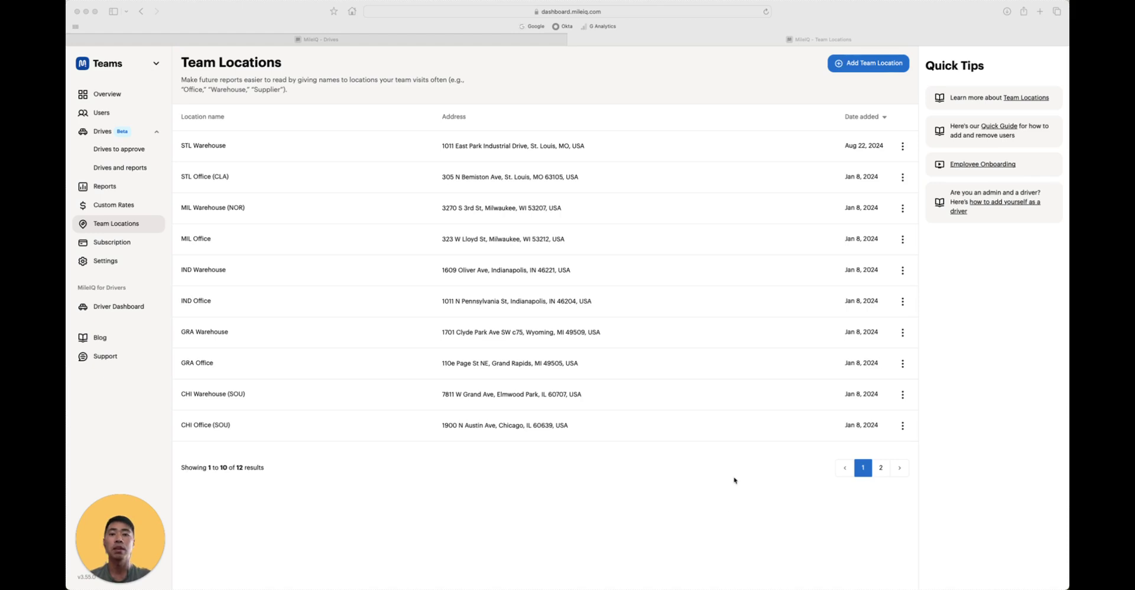
pyautogui.click(839, 87)
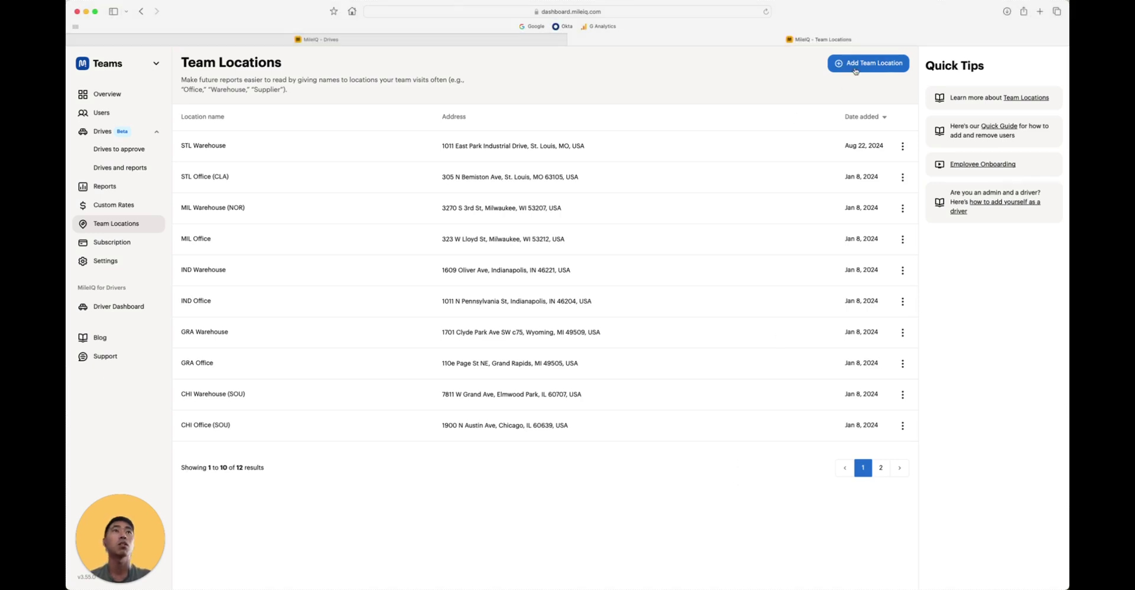
pyautogui.click(856, 68)
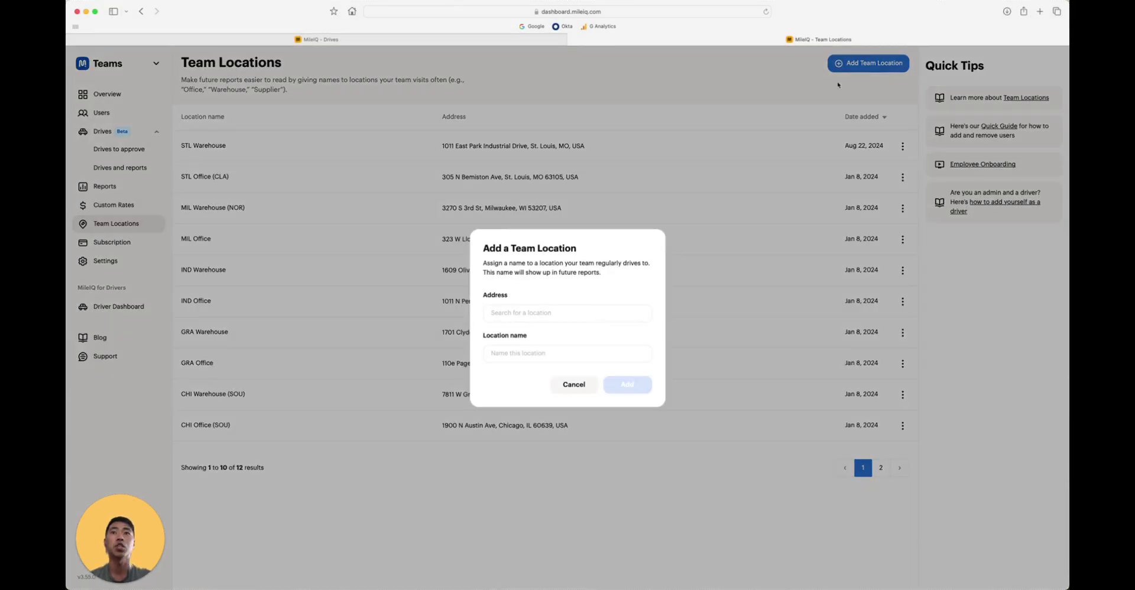
pyautogui.click(630, 313)
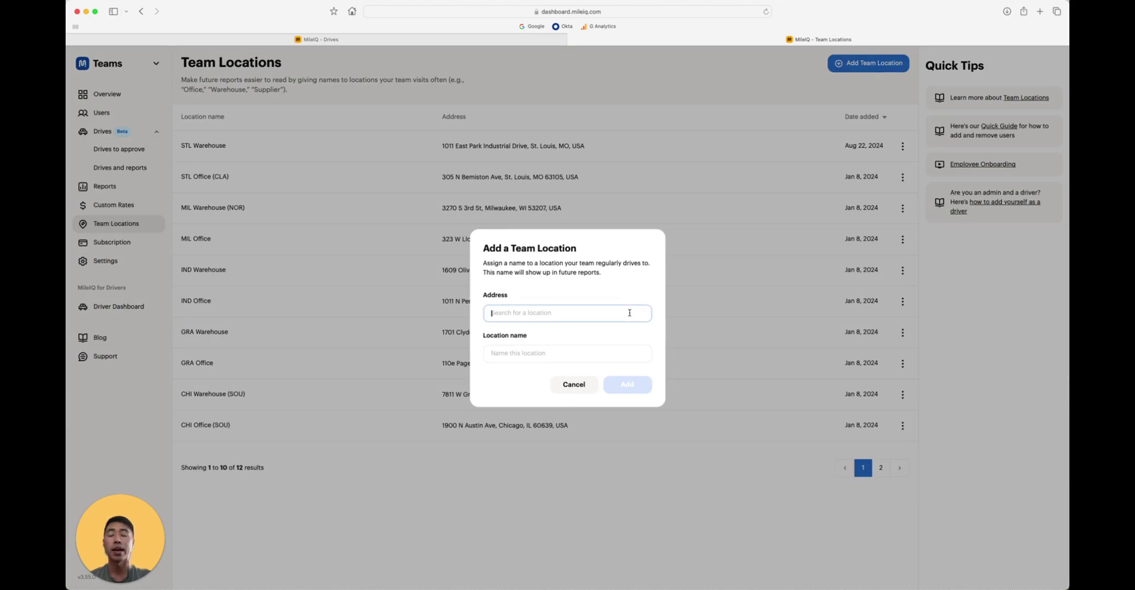
pyautogui.click(610, 356)
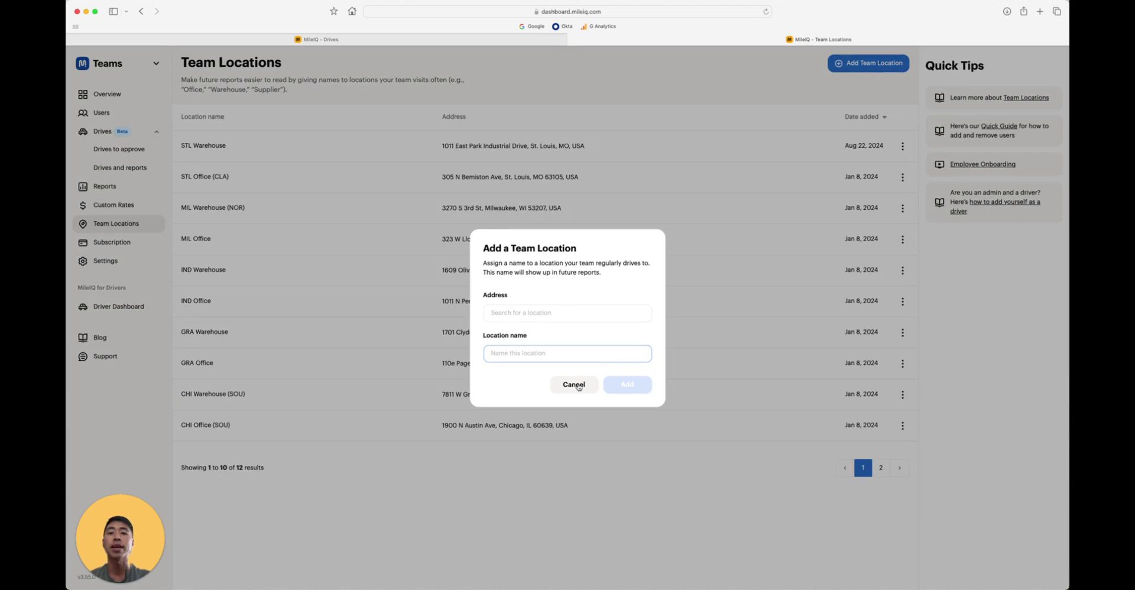
pyautogui.click(573, 384)
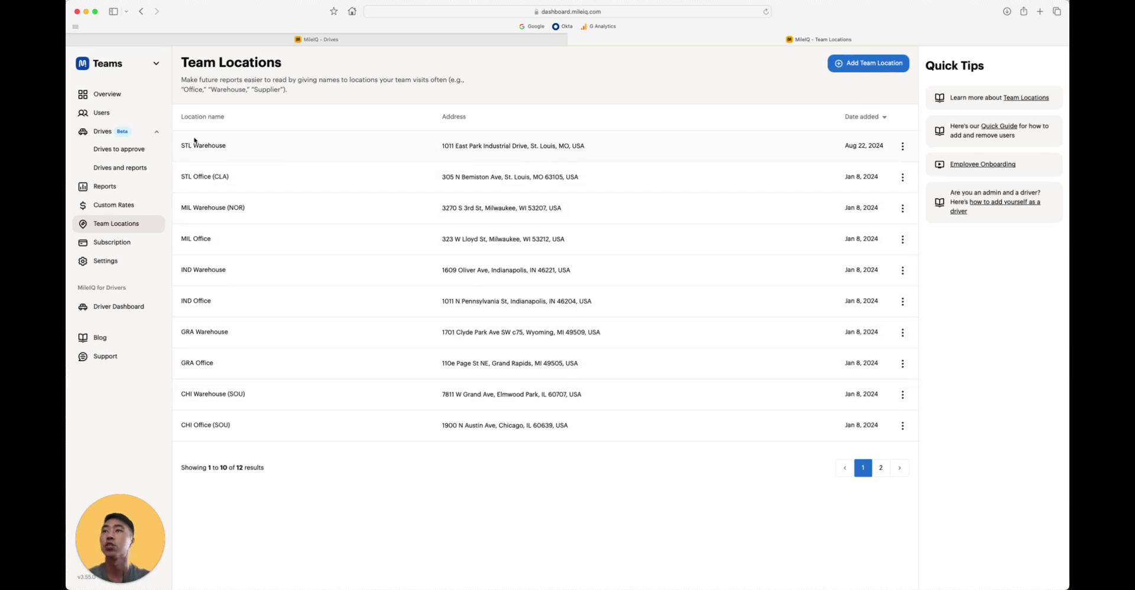
# - Open the first driver's drives awaiting approval and one drive's detail panel
pyautogui.click(151, 157)
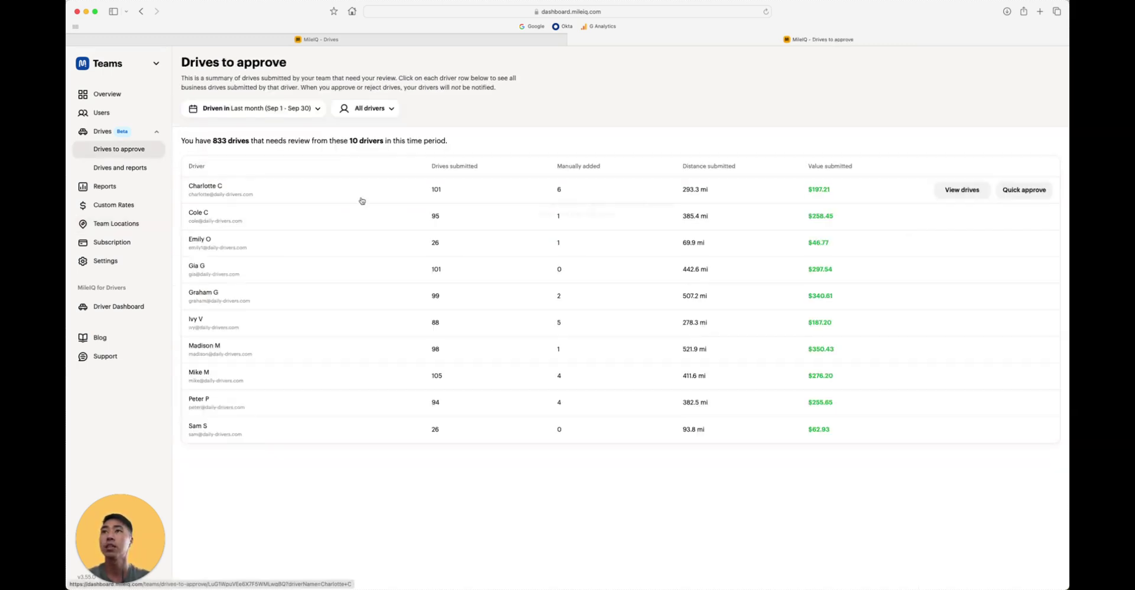
pyautogui.click(401, 200)
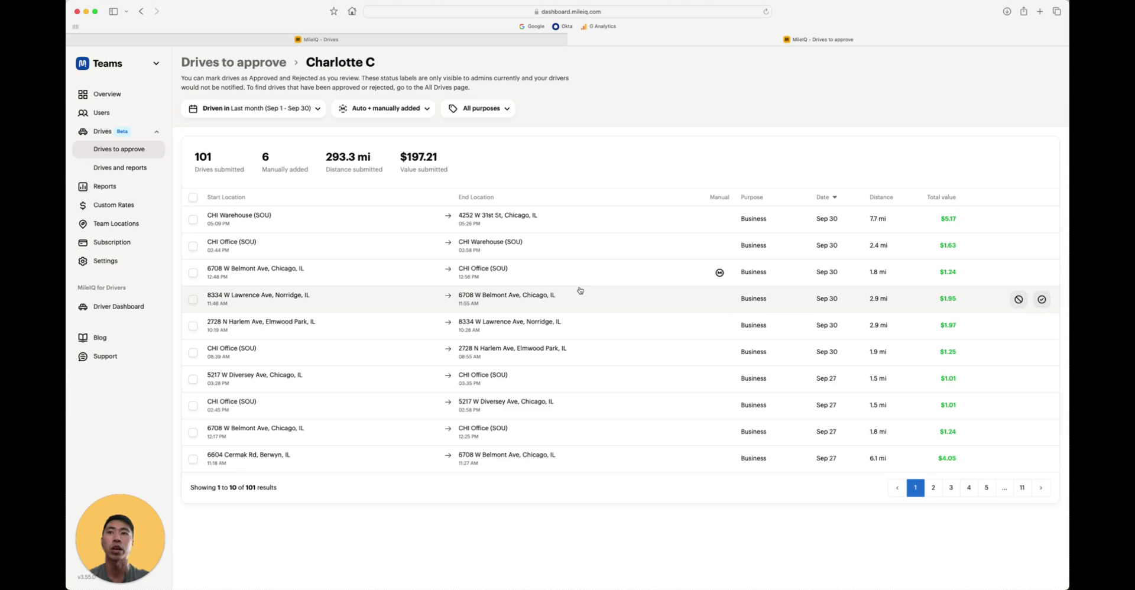
pyautogui.click(572, 320)
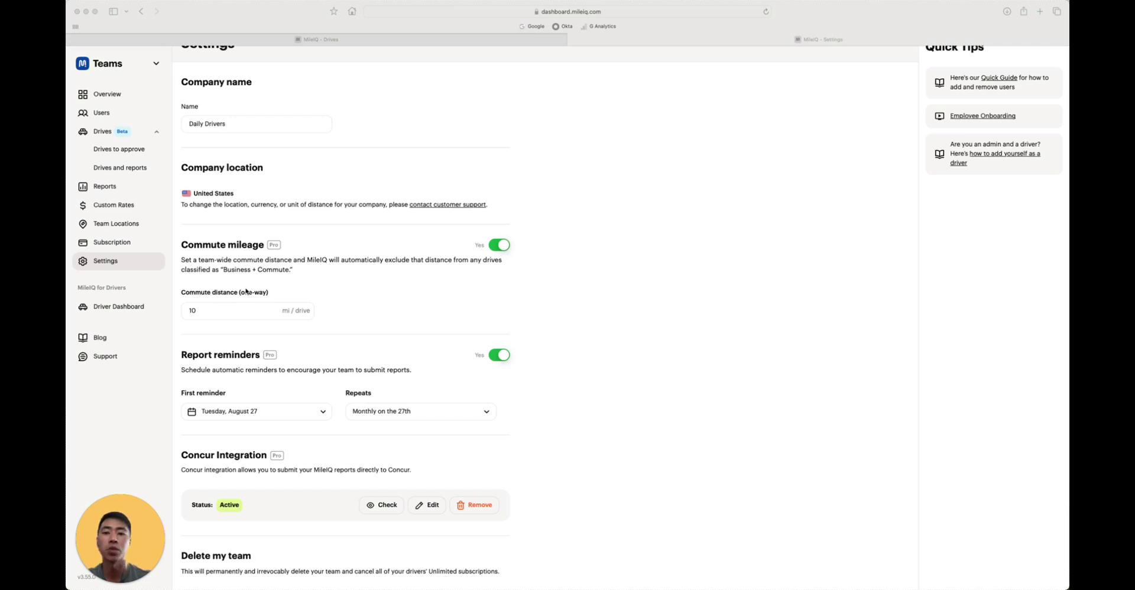
# - Set the team commute distance to 15 mi per drive and save it
pyautogui.click(229, 309)
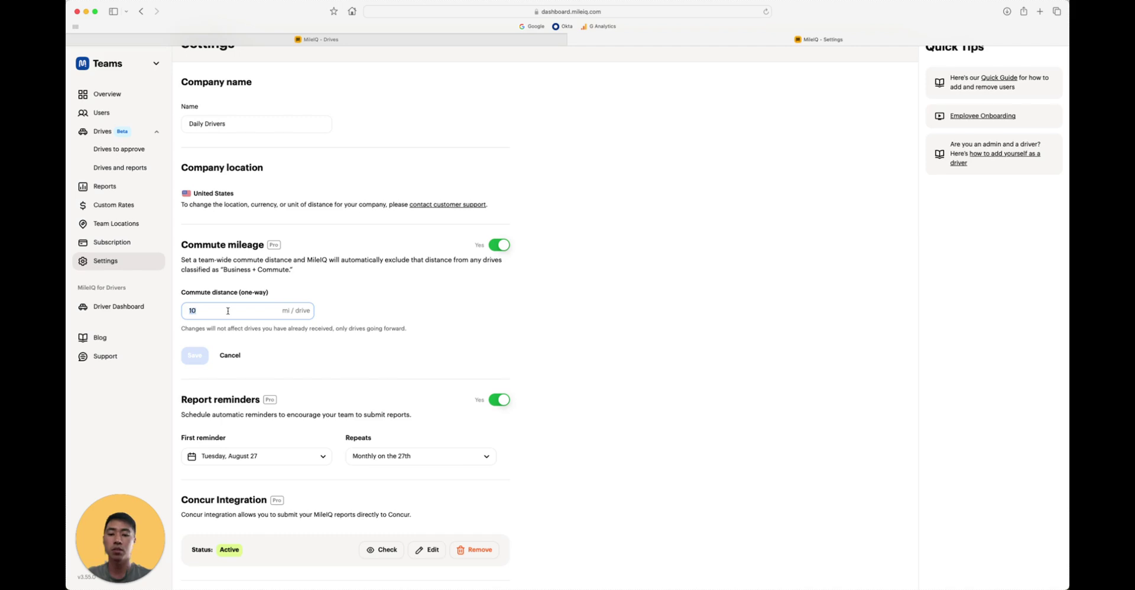
pyautogui.write('15')
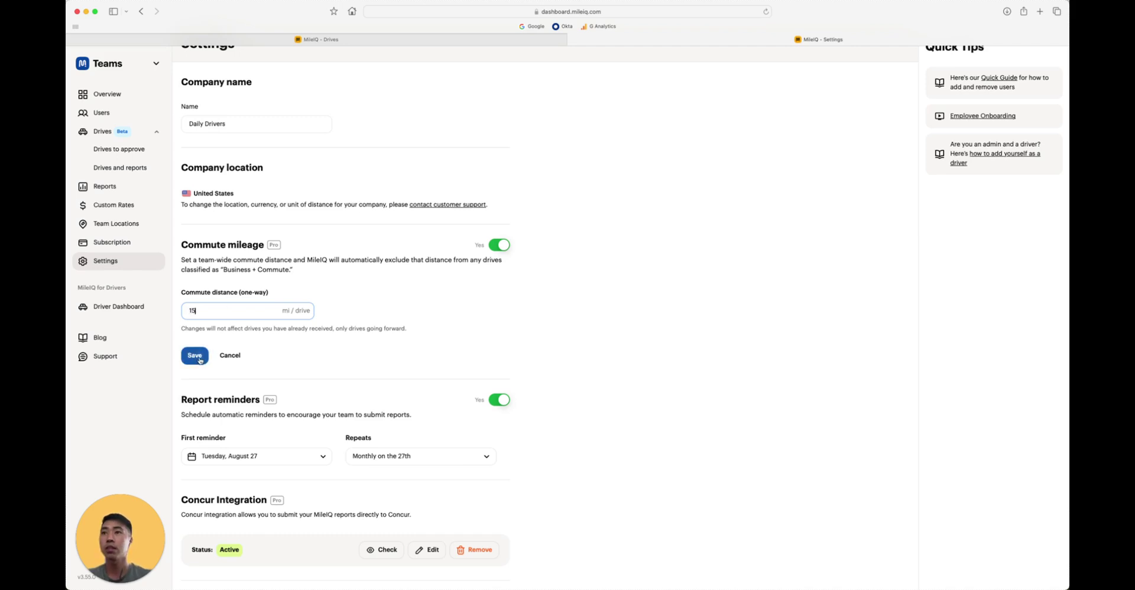
pyautogui.click(195, 355)
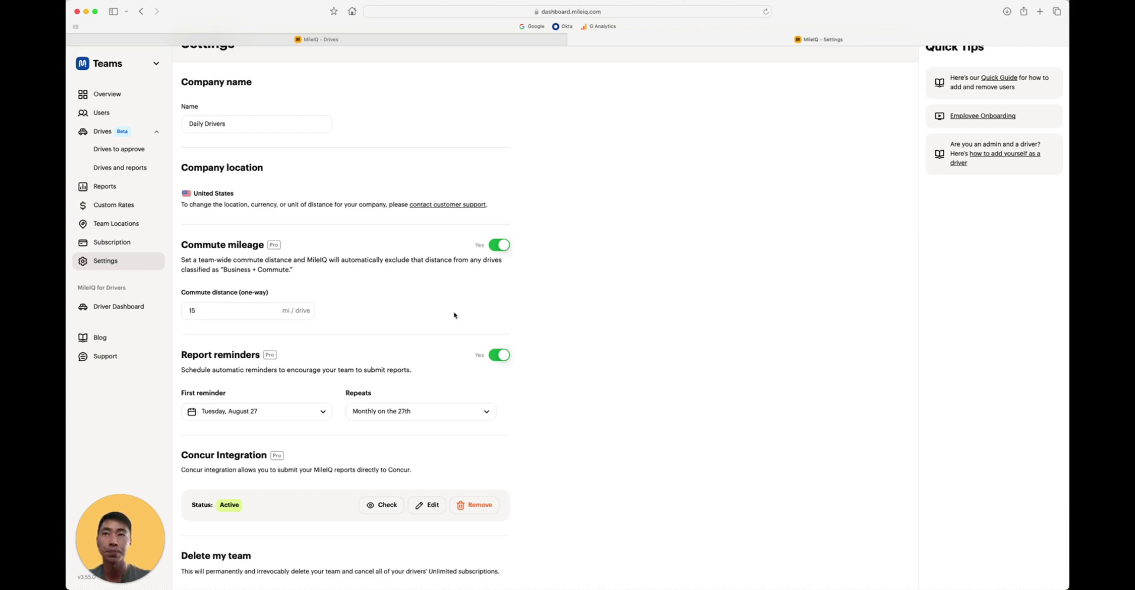
pyautogui.press('Tab')
pyautogui.scroll(-2, 459, 316)
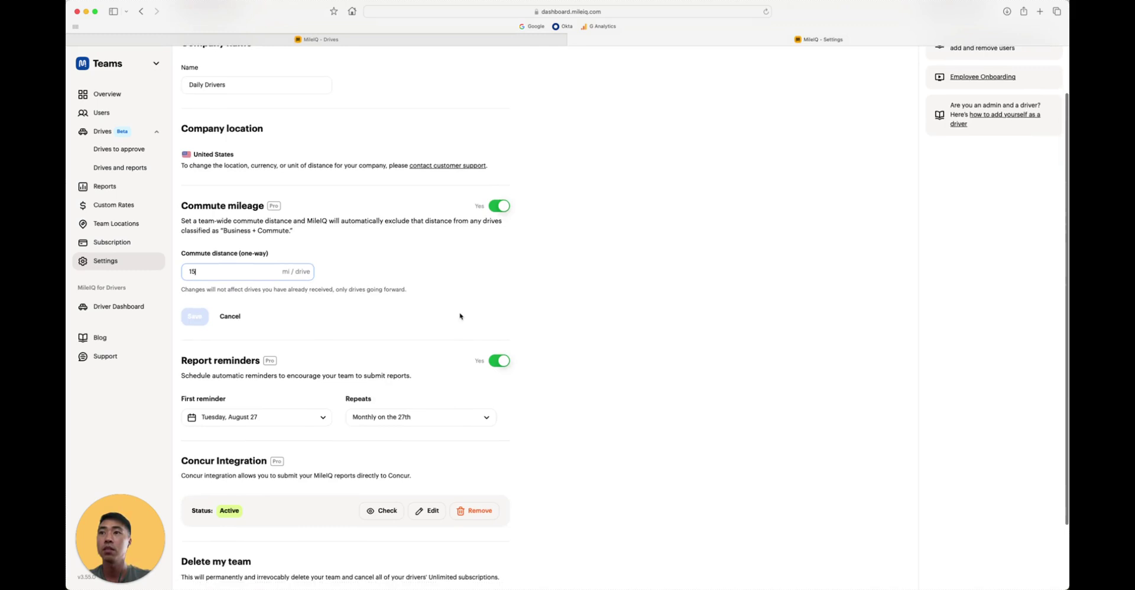
pyautogui.click(540, 365)
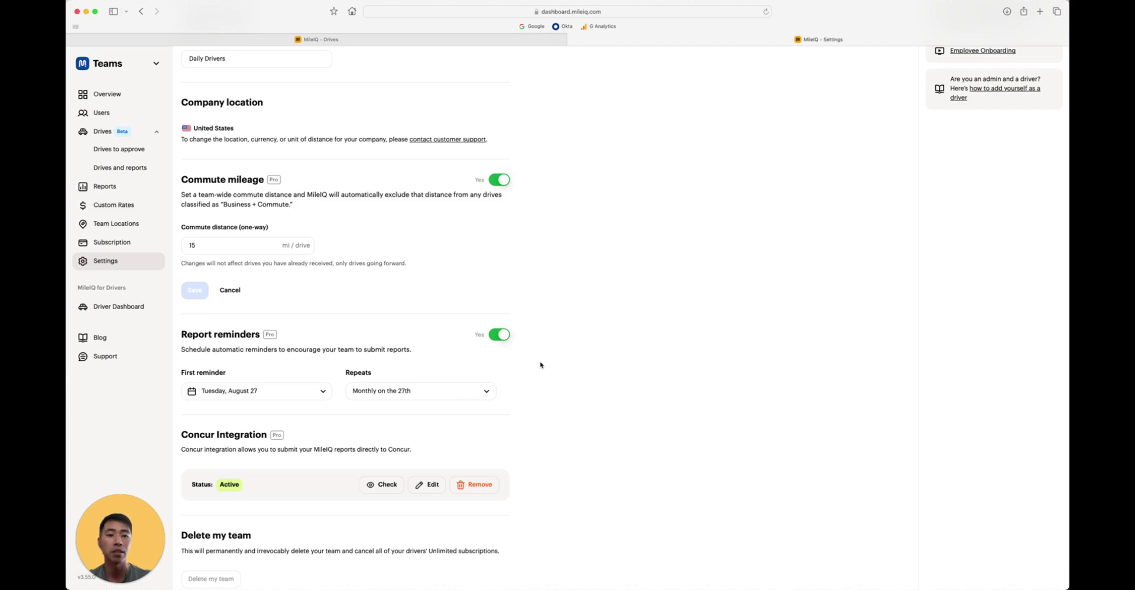
pyautogui.scroll(-1, 540, 365)
pyautogui.click(275, 389)
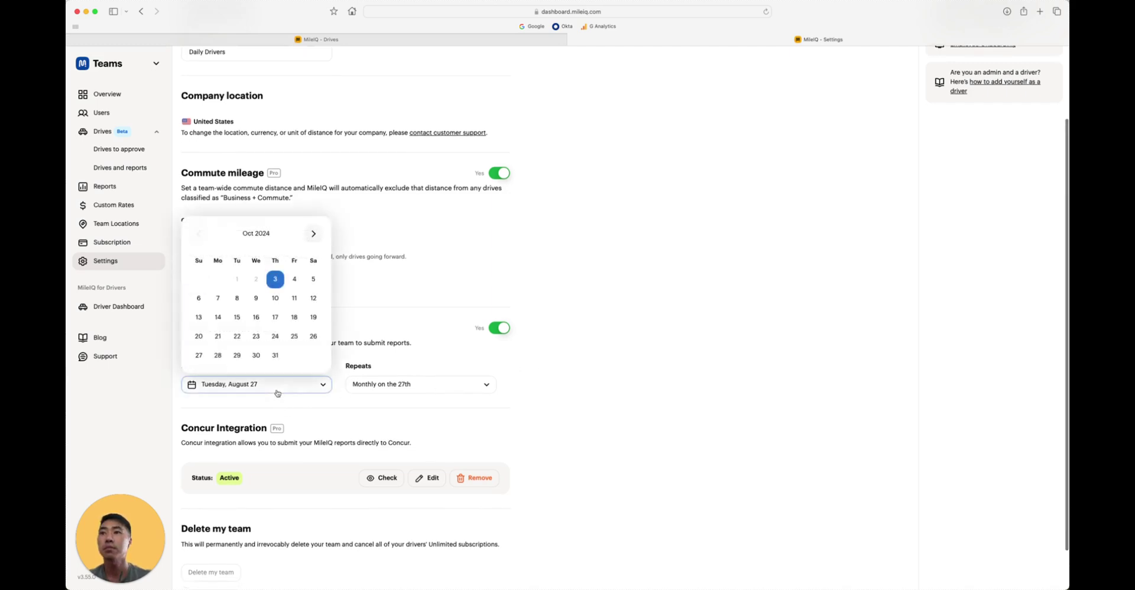
pyautogui.click(414, 383)
pyautogui.click(440, 383)
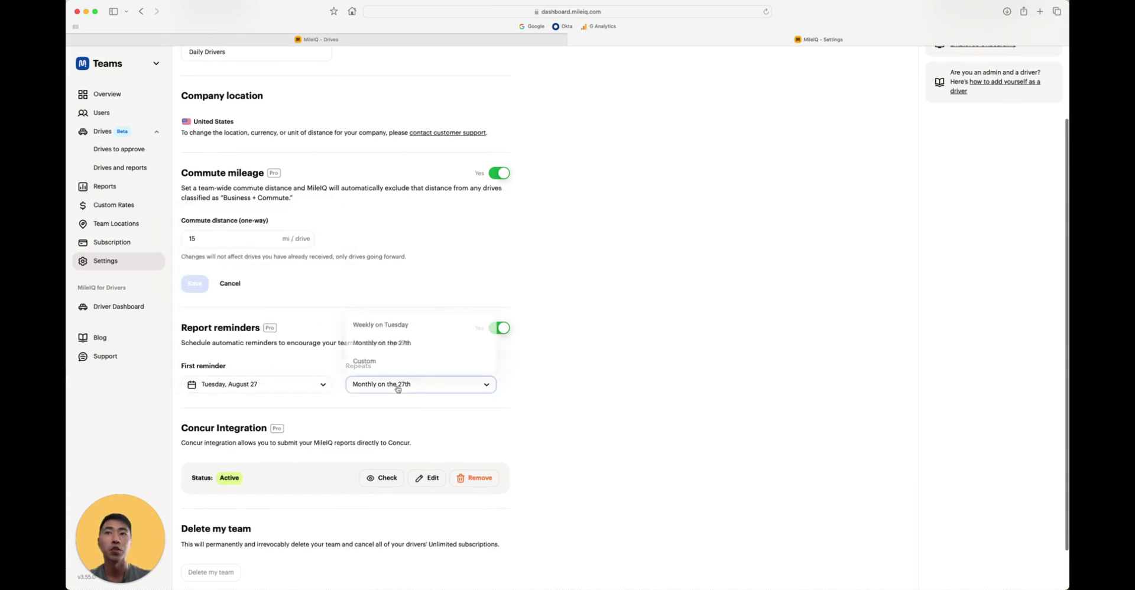
pyautogui.click(439, 362)
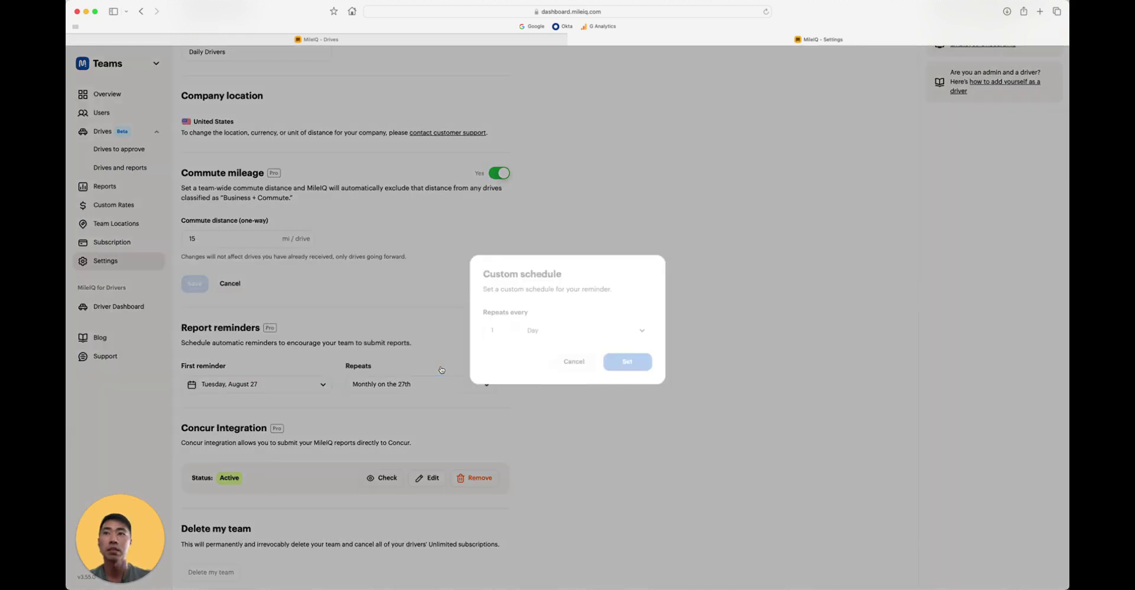
pyautogui.click(573, 360)
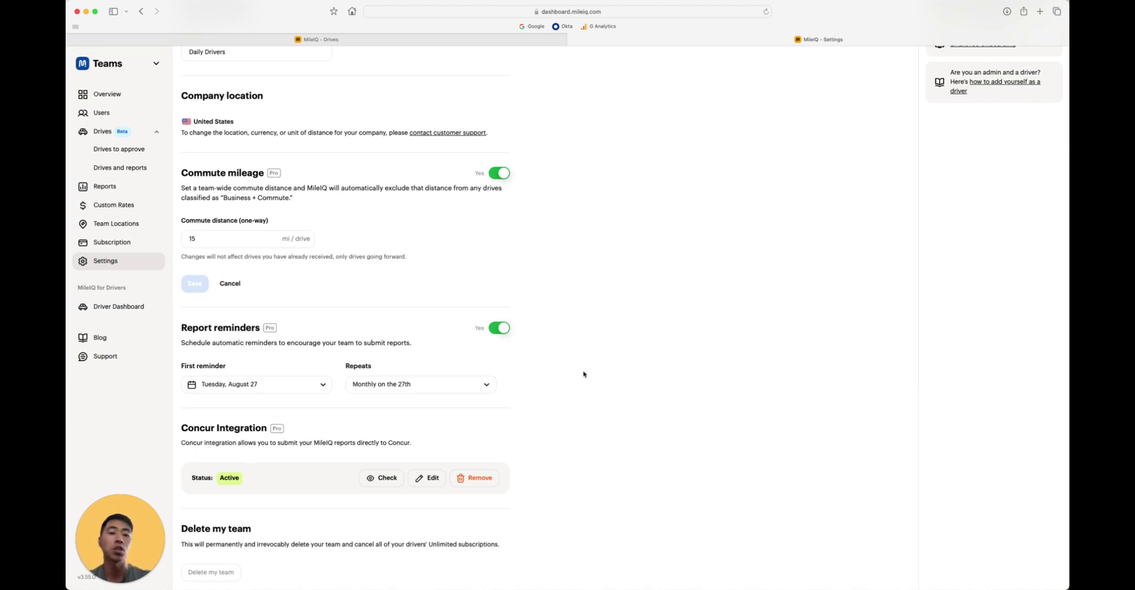
pyautogui.scroll(-2, 630, 426)
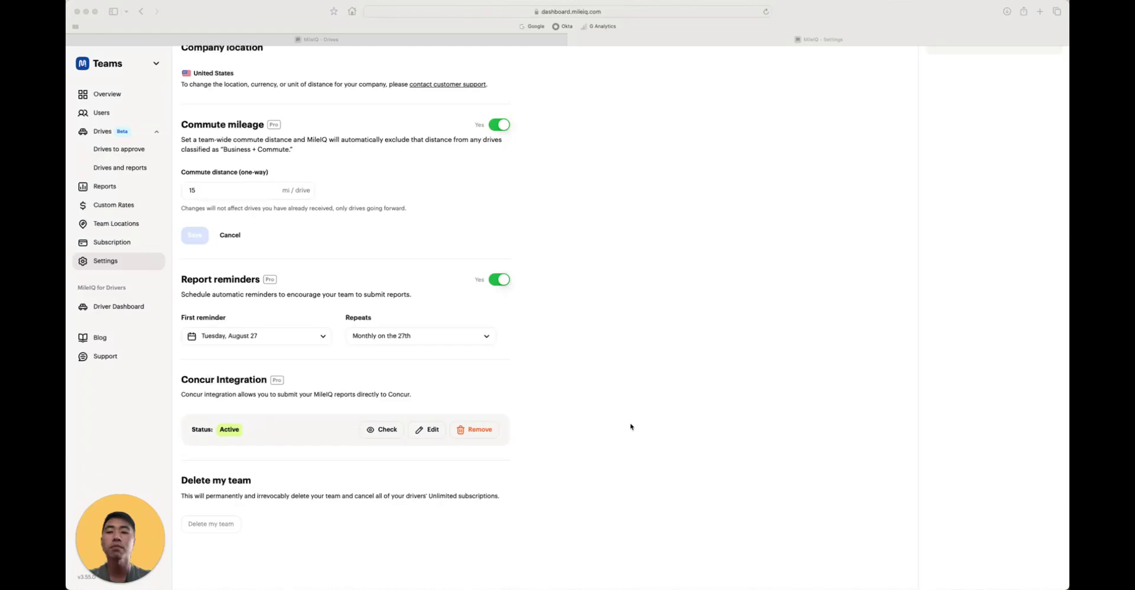